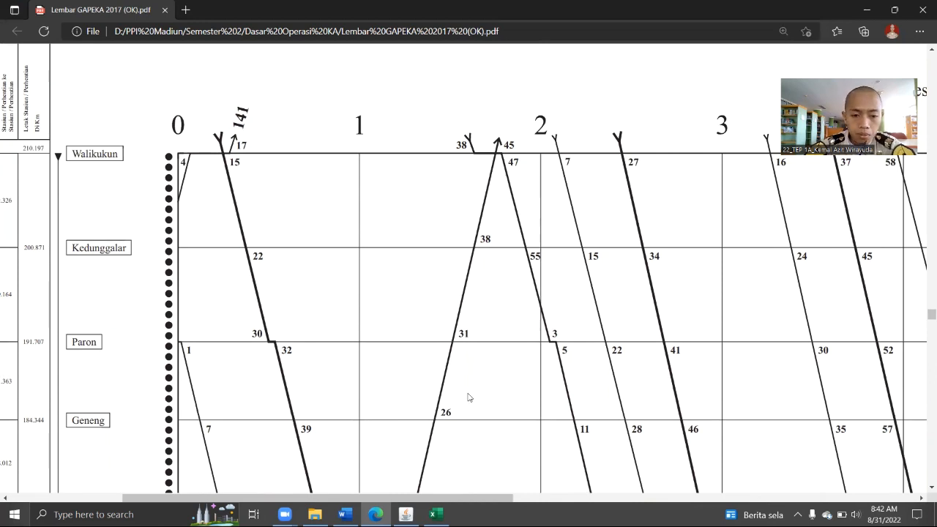
Step: Examine the train lines and hourly times in the Walikukun section of the GAPEKA 2017 chart
{"action": "scroll", "coordinate": [401, 353], "scroll_direction": "right", "scroll_amount": 10}
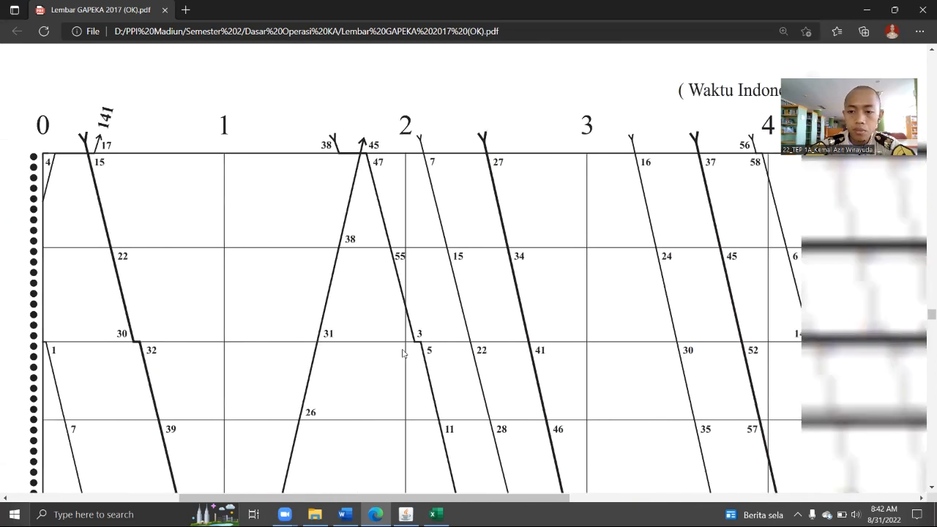
{"action": "scroll", "coordinate": [401, 354], "scroll_direction": "right", "scroll_amount": 2}
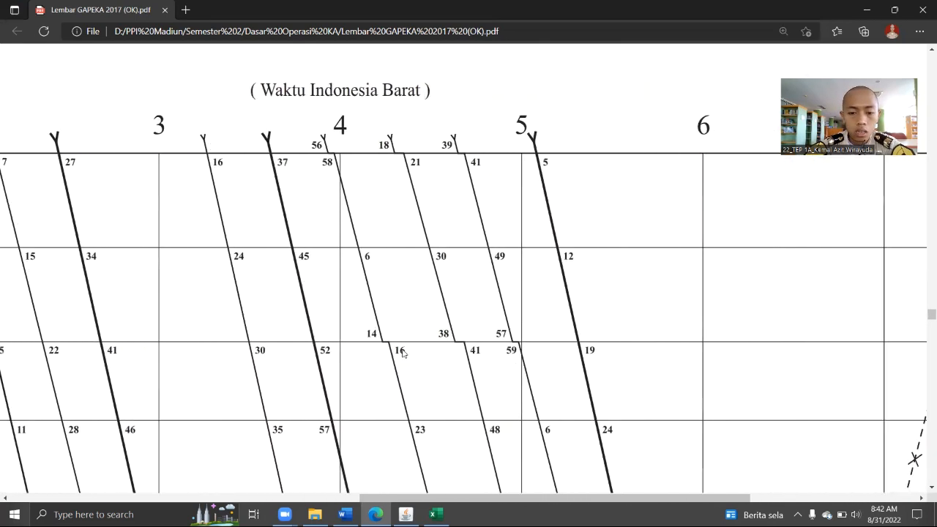
{"action": "scroll", "coordinate": [401, 353], "scroll_direction": "left", "scroll_amount": 10}
{"action": "scroll", "coordinate": [402, 353], "scroll_direction": "left", "scroll_amount": 2}
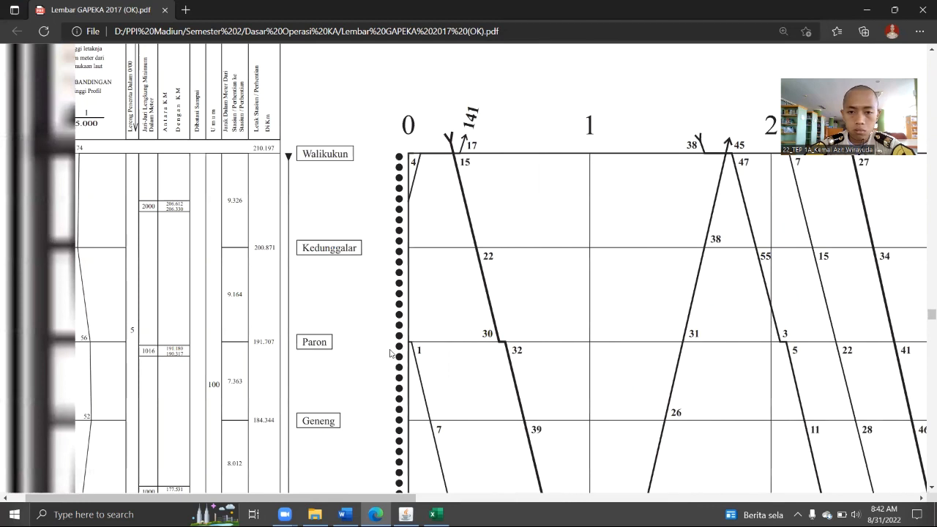
{"action": "scroll", "coordinate": [396, 353], "scroll_direction": "right", "scroll_amount": 6}
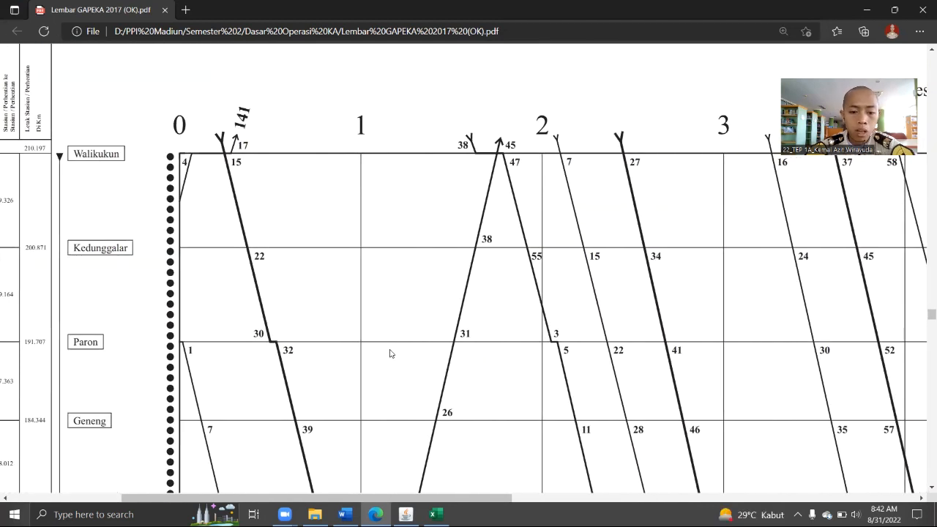
{"action": "scroll", "coordinate": [389, 354], "scroll_direction": "right", "scroll_amount": 2}
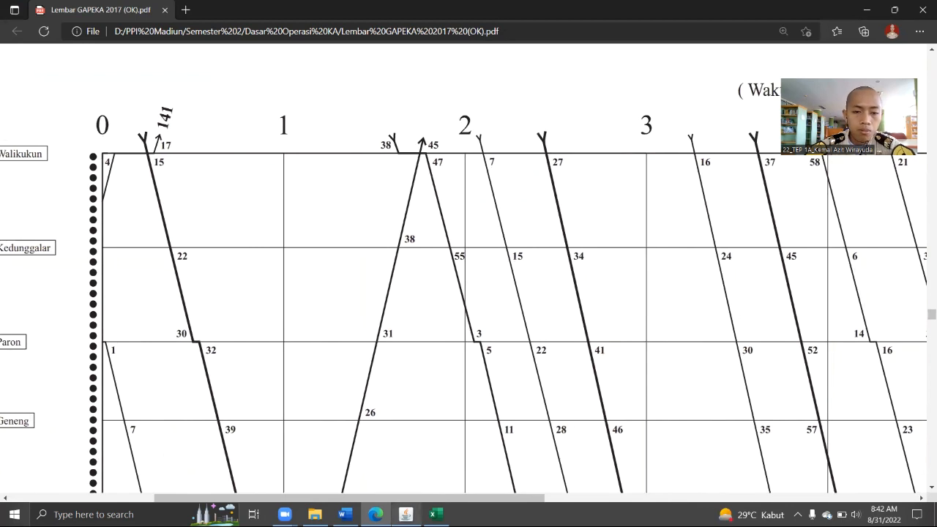
Step: Switch to jTrainGraph and highlight all times of trains KA 182 through KA 96 in the Kertosono to Tulungagung timetable
{"action": "mouse_move", "coordinate": [406, 514]}
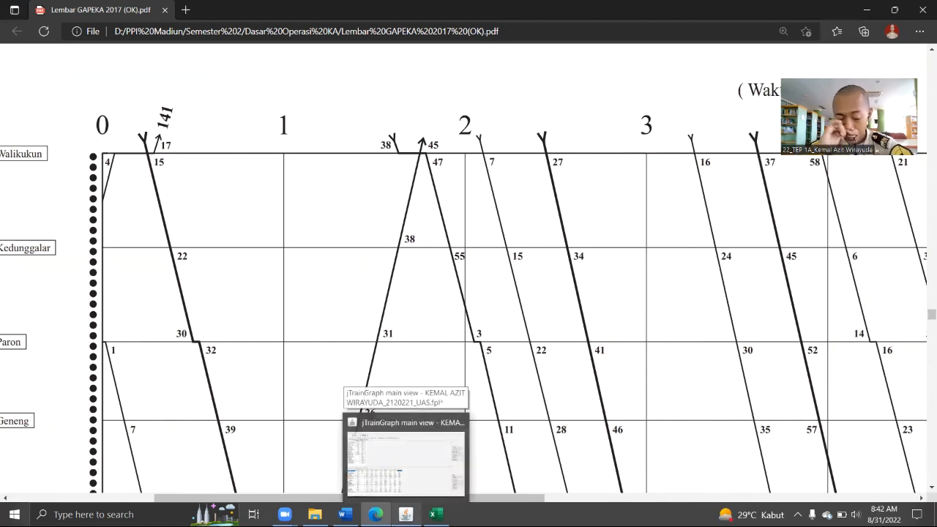
{"action": "left_click", "coordinate": [406, 476]}
{"action": "left_click", "coordinate": [324, 364]}
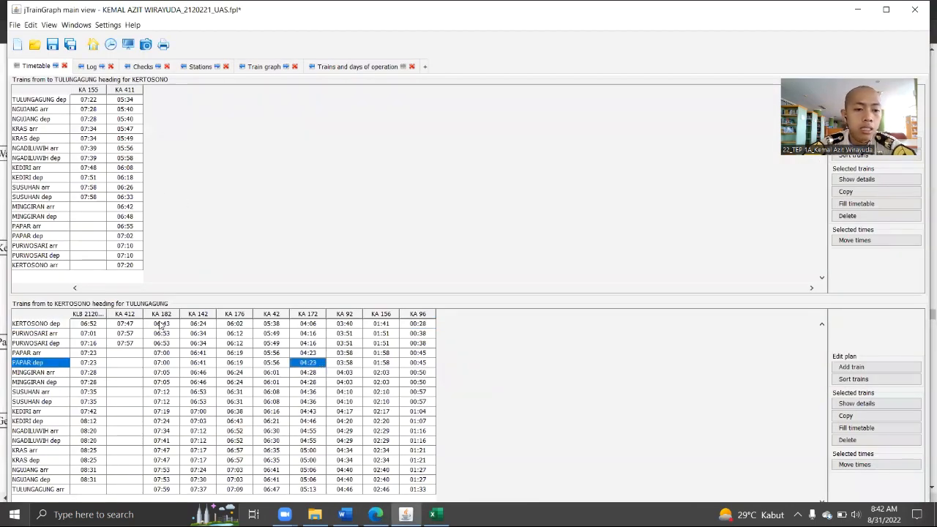
{"action": "left_click_drag", "start_coordinate": [161, 325], "coordinate": [423, 499]}
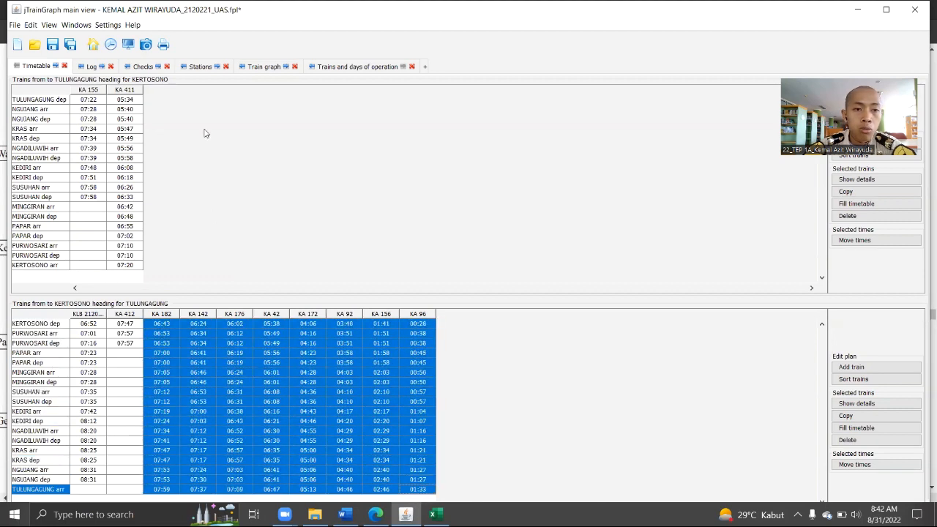
Step: Open the list of stations and review the entries between Tulungagung and Kertosono
{"action": "left_click", "coordinate": [196, 66]}
{"action": "left_click", "coordinate": [201, 194]}
{"action": "left_click_drag", "start_coordinate": [201, 193], "coordinate": [188, 213]}
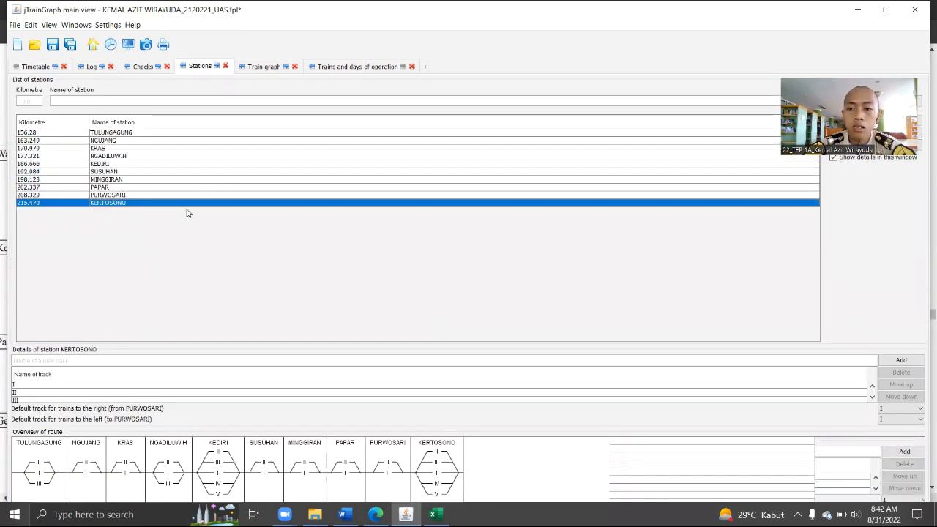
{"action": "left_click", "coordinate": [134, 134]}
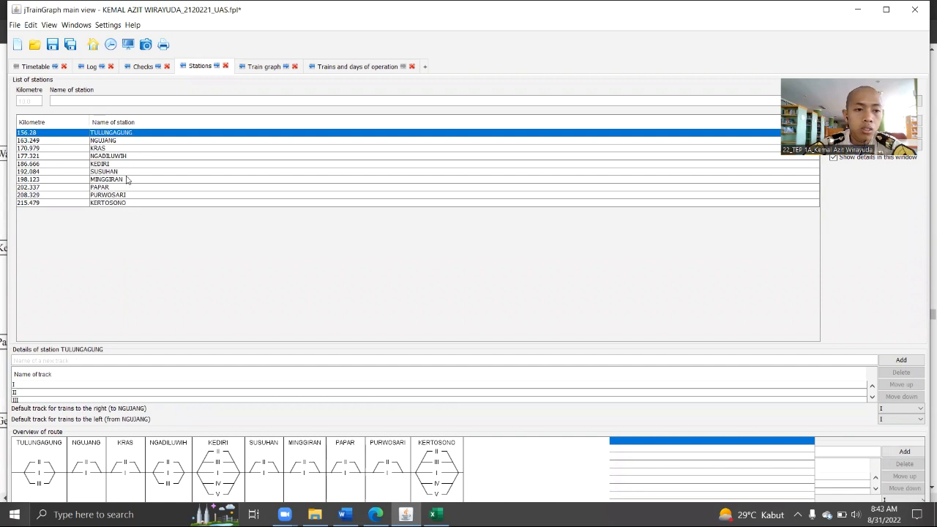
{"action": "left_click_drag", "start_coordinate": [131, 204], "coordinate": [121, 136]}
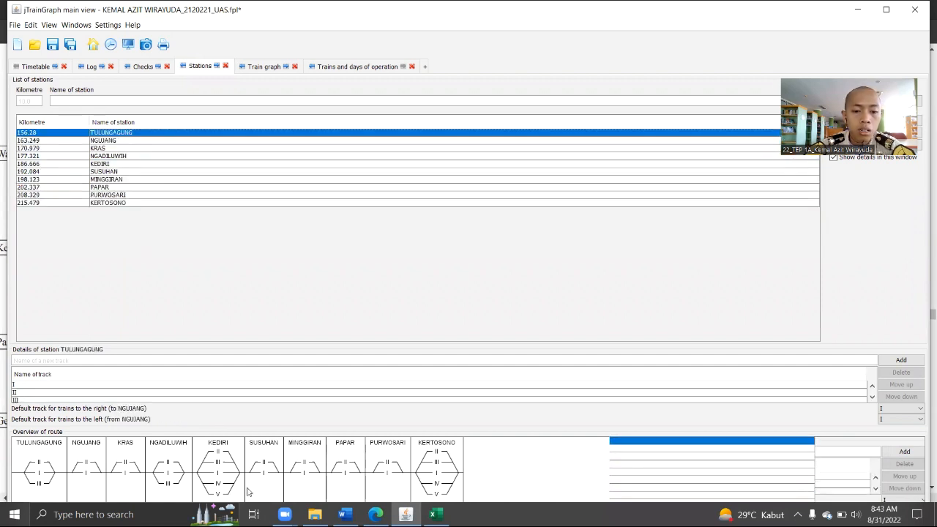
Step: Switch to the GAPEKA 2017 PDF and examine the station names and kilometre positions of the Kertosono to Tulungagung section
{"action": "left_click", "coordinate": [405, 514]}
{"action": "left_click", "coordinate": [245, 296]}
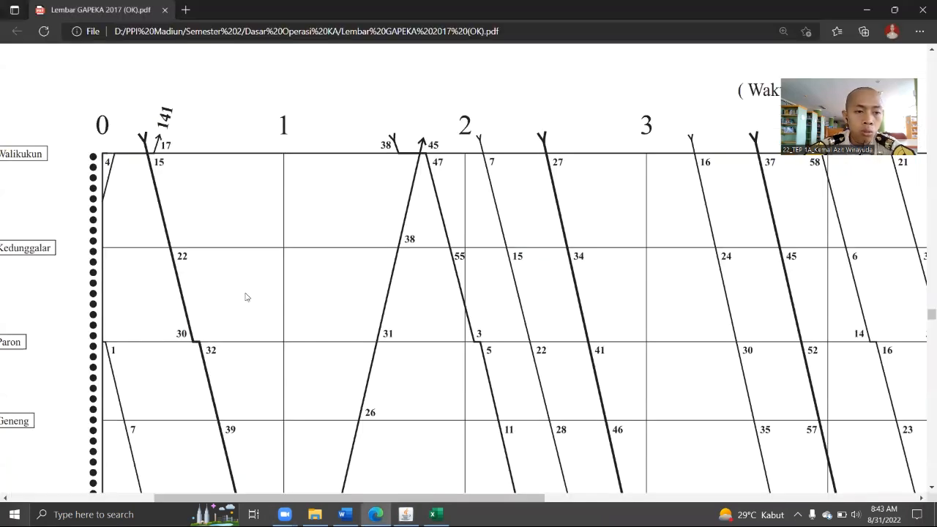
{"action": "scroll", "coordinate": [246, 296], "scroll_direction": "left", "scroll_amount": 4}
{"action": "scroll", "coordinate": [245, 297], "scroll_direction": "down", "scroll_amount": 10}
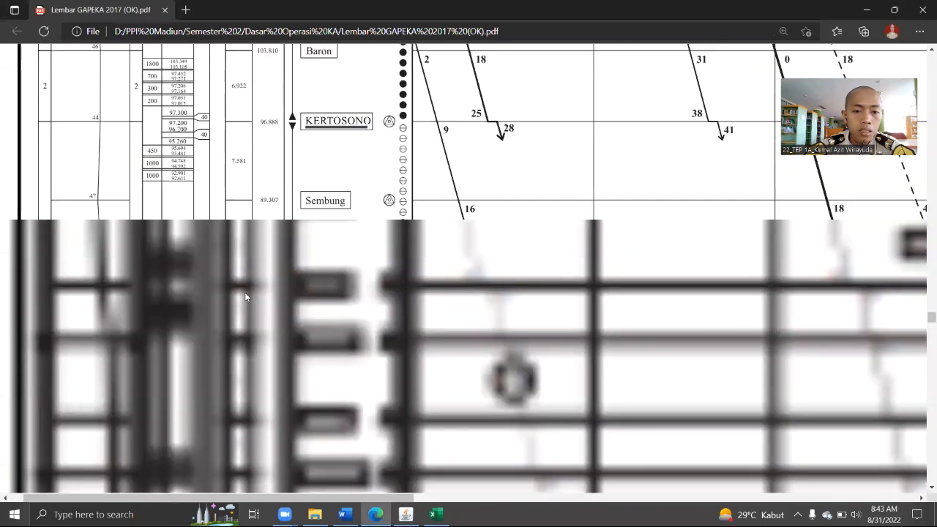
{"action": "scroll", "coordinate": [245, 296], "scroll_direction": "down", "scroll_amount": 5}
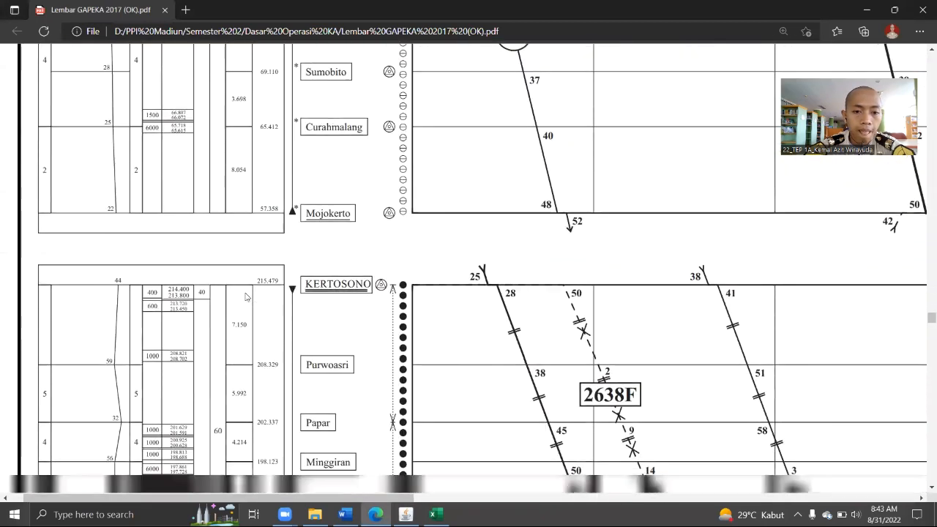
{"action": "scroll", "coordinate": [245, 295], "scroll_direction": "down", "scroll_amount": 3}
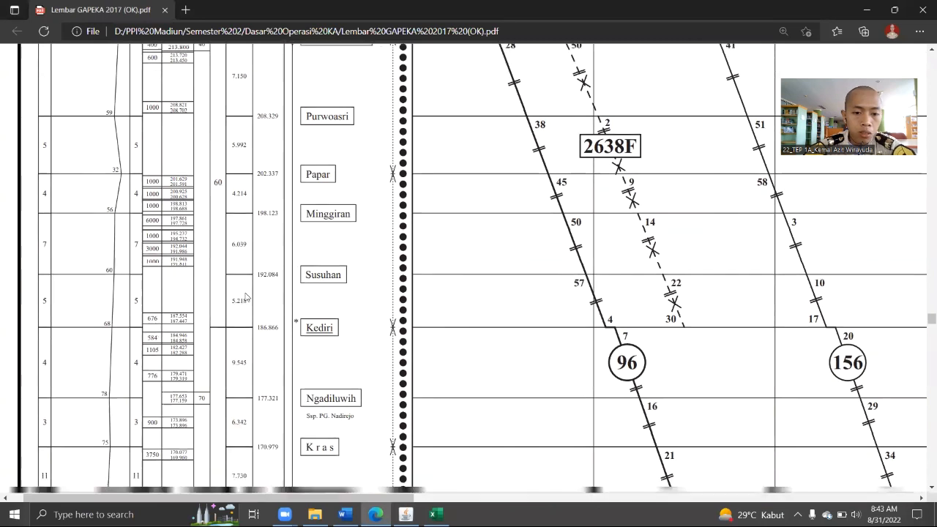
{"action": "scroll", "coordinate": [245, 296], "scroll_direction": "down", "scroll_amount": 3}
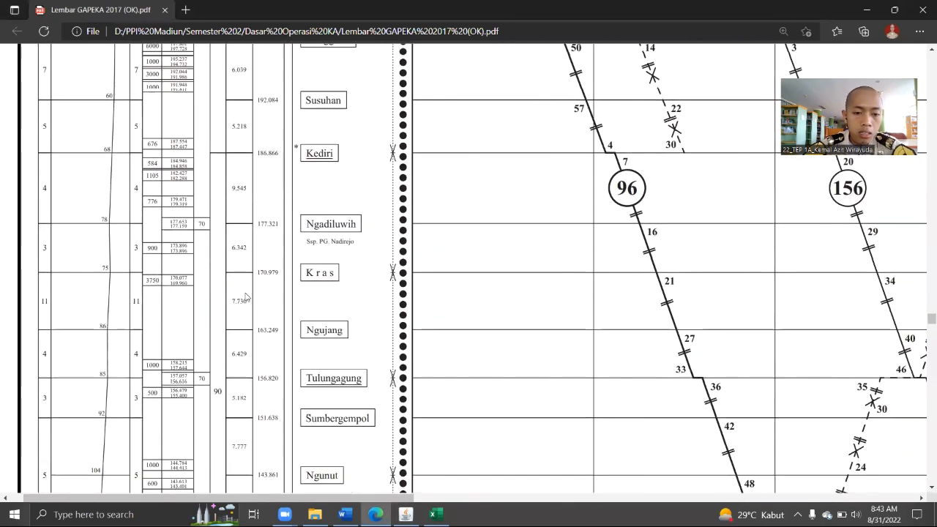
{"action": "scroll", "coordinate": [245, 296], "scroll_direction": "up", "scroll_amount": 5}
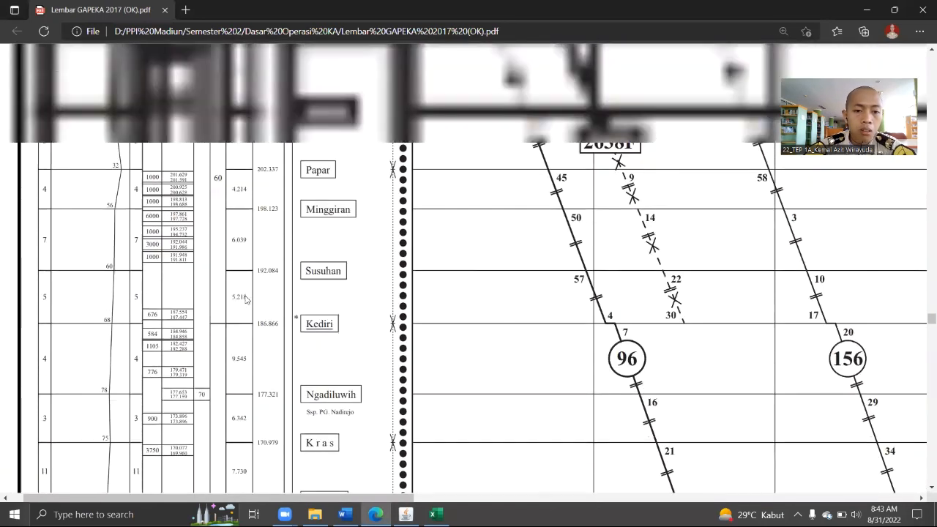
{"action": "scroll", "coordinate": [245, 299], "scroll_direction": "up", "scroll_amount": 2}
{"action": "scroll", "coordinate": [247, 299], "scroll_direction": "up", "scroll_amount": 2}
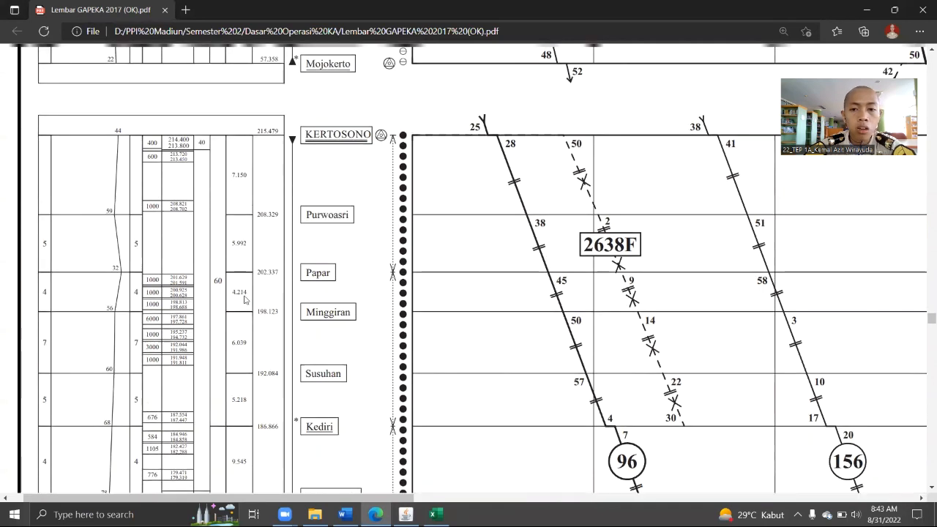
Step: Return to jTrainGraph and check each station's kilometre value in turn from Kertosono to Tulungagung, ending on Kertosono
{"action": "key", "text": "alt+Tab"}
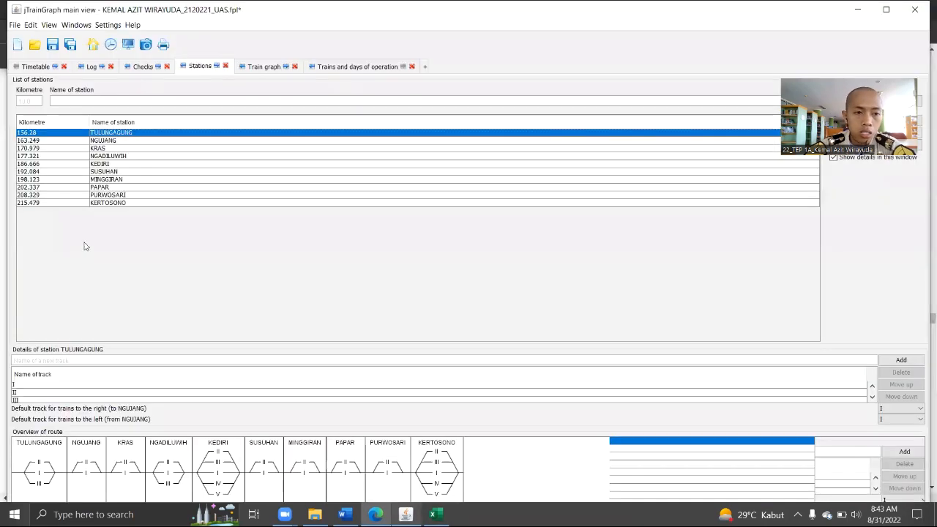
{"action": "left_click", "coordinate": [42, 203]}
{"action": "left_click", "coordinate": [46, 195]}
{"action": "left_click", "coordinate": [50, 187]}
{"action": "left_click", "coordinate": [46, 179]}
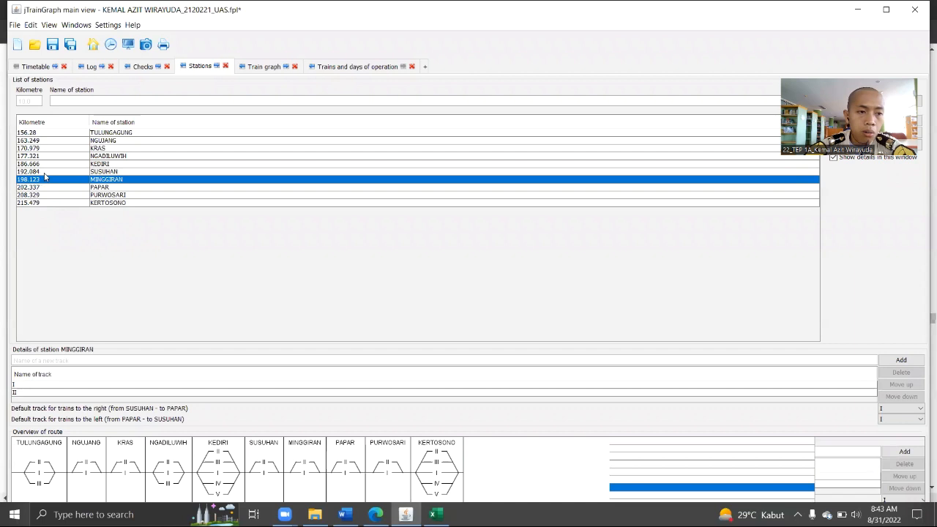
{"action": "left_click", "coordinate": [44, 172]}
{"action": "left_click", "coordinate": [43, 167]}
{"action": "left_click", "coordinate": [44, 156]}
{"action": "left_click", "coordinate": [46, 148]}
{"action": "left_click", "coordinate": [47, 140]}
{"action": "left_click", "coordinate": [48, 133]}
{"action": "left_click", "coordinate": [135, 203]}
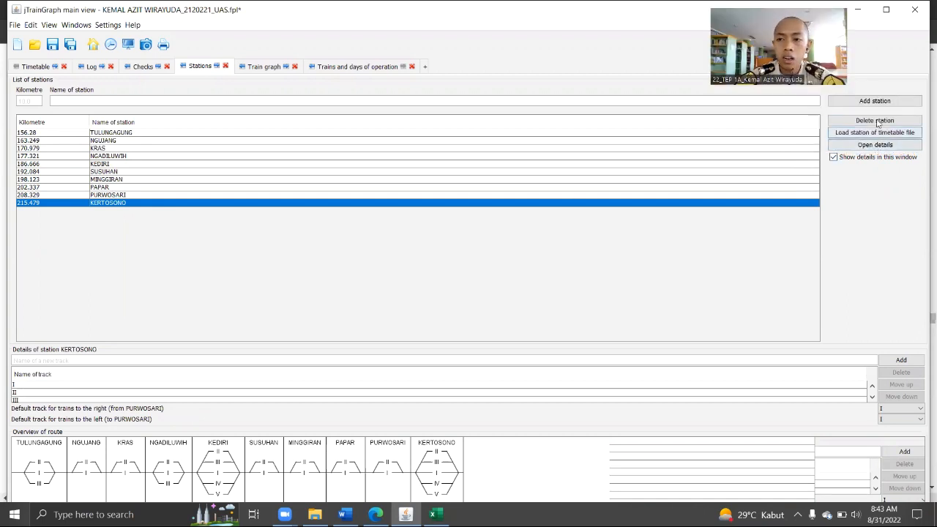
Step: Add a trial station named k at kilometre 500 and delete it from the station list
{"action": "left_click", "coordinate": [20, 100]}
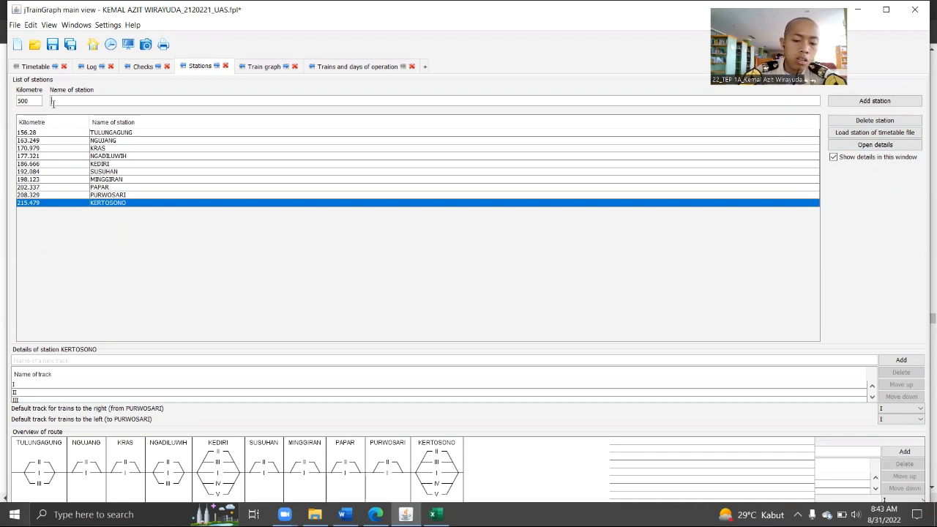
{"action": "type", "text": "k"}
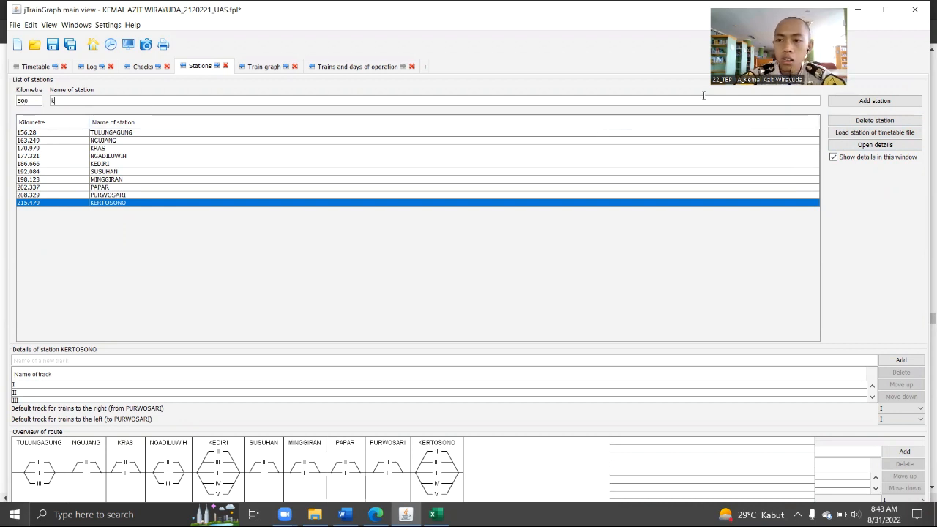
{"action": "left_click", "coordinate": [849, 103]}
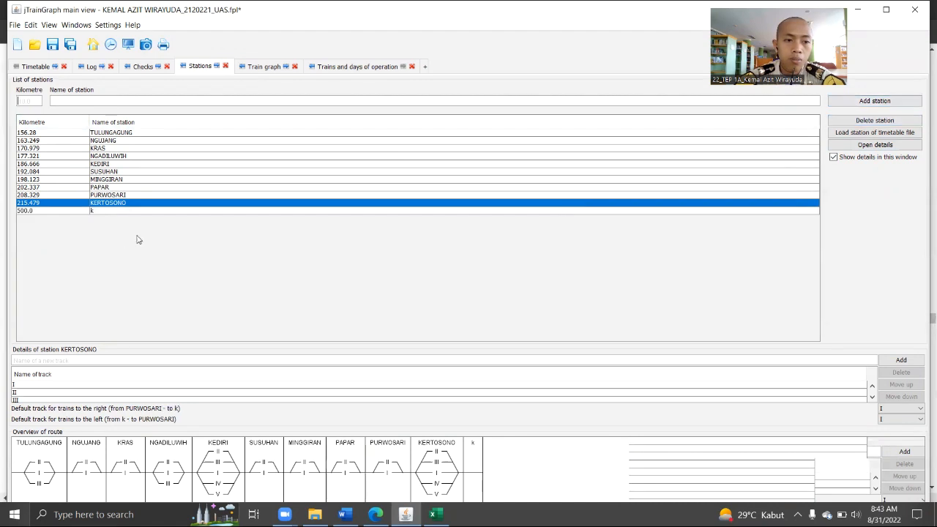
{"action": "left_click", "coordinate": [111, 214]}
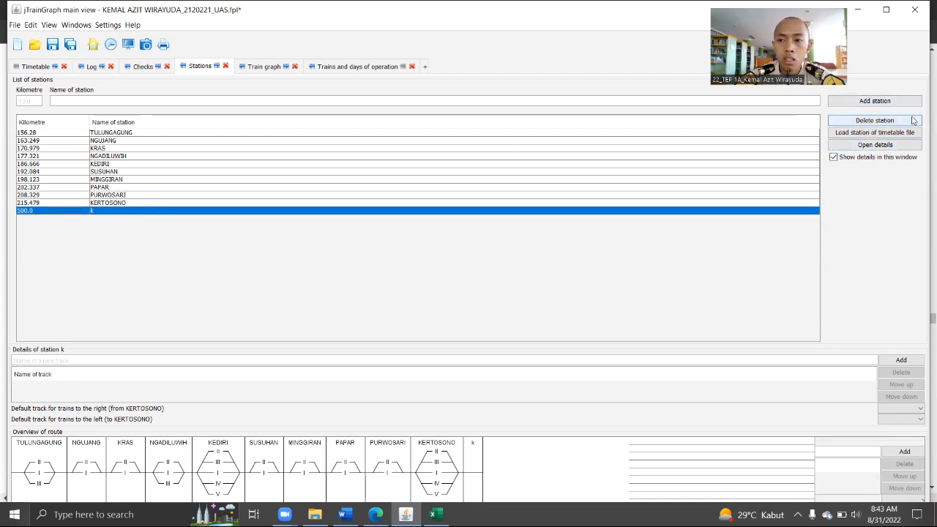
{"action": "left_click", "coordinate": [875, 120]}
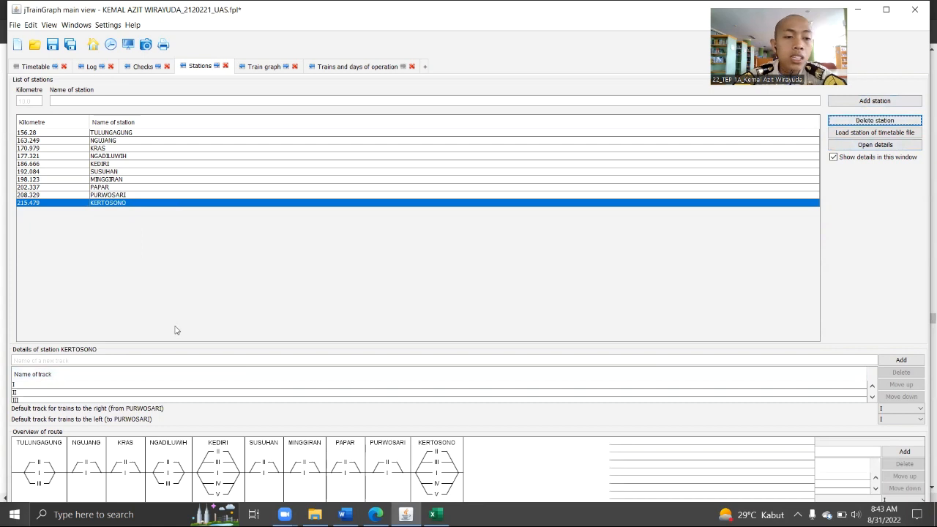
Step: Examine the track lists of the Kediri and Tulungagung stations
{"action": "left_click_drag", "start_coordinate": [109, 134], "coordinate": [144, 165]}
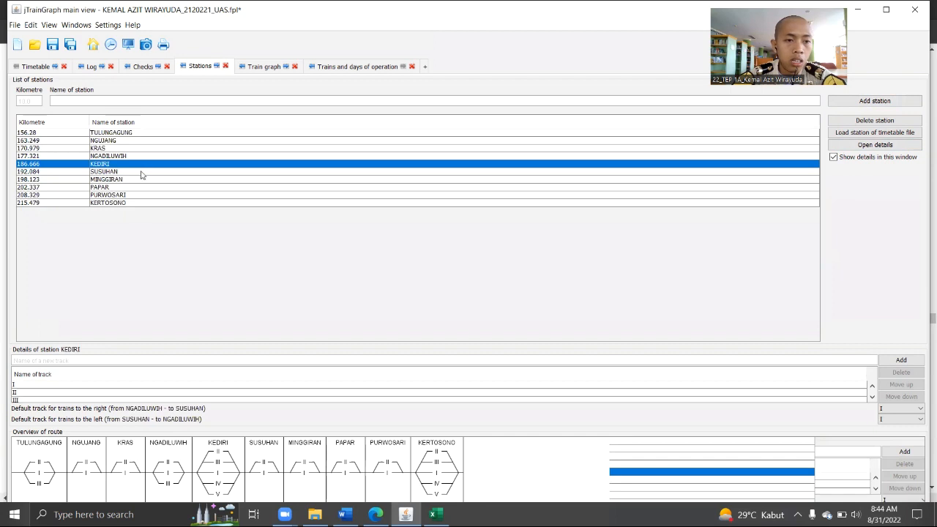
{"action": "scroll", "coordinate": [84, 396], "scroll_direction": "down", "scroll_amount": 1}
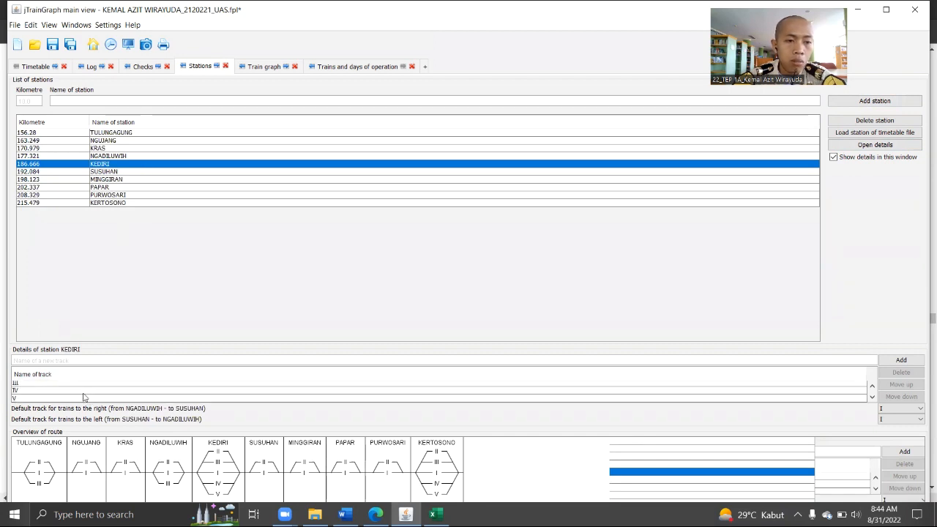
{"action": "left_click", "coordinate": [110, 132]}
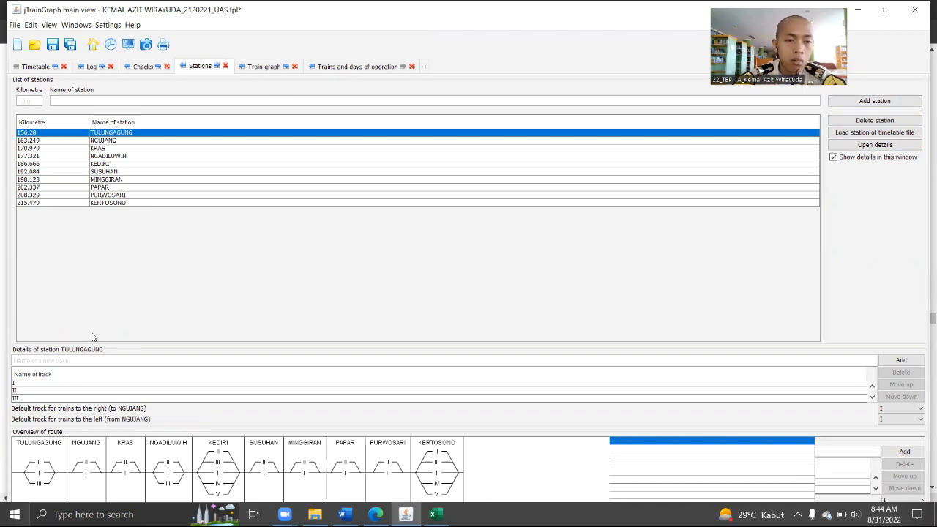
Step: Add a track named III to the Purwosari station
{"action": "left_click", "coordinate": [120, 195]}
{"action": "left_click", "coordinate": [77, 359]}
{"action": "type", "text": "III"}
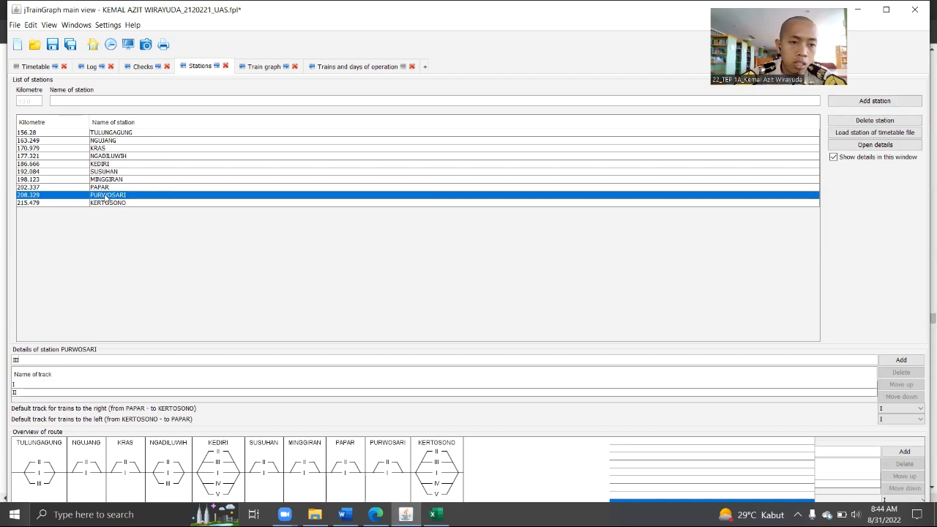
{"action": "double_click", "coordinate": [102, 195]}
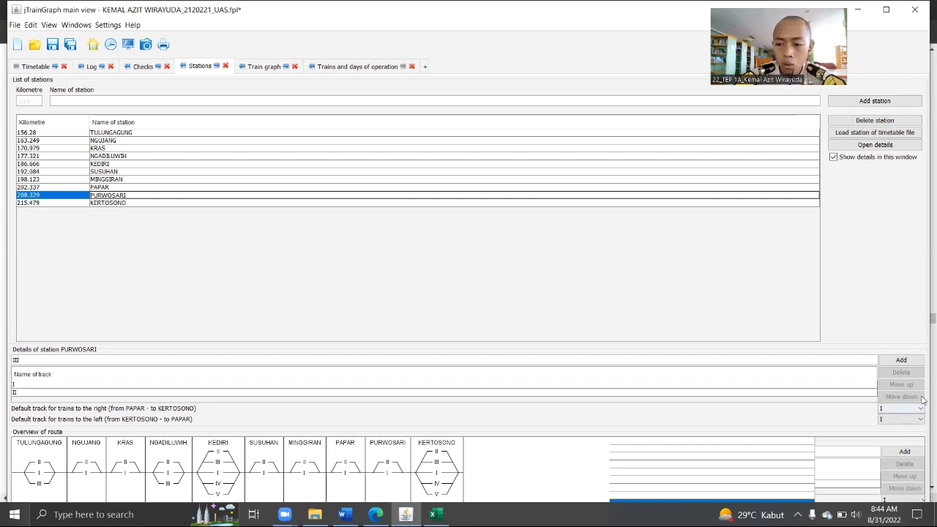
{"action": "left_click", "coordinate": [901, 359]}
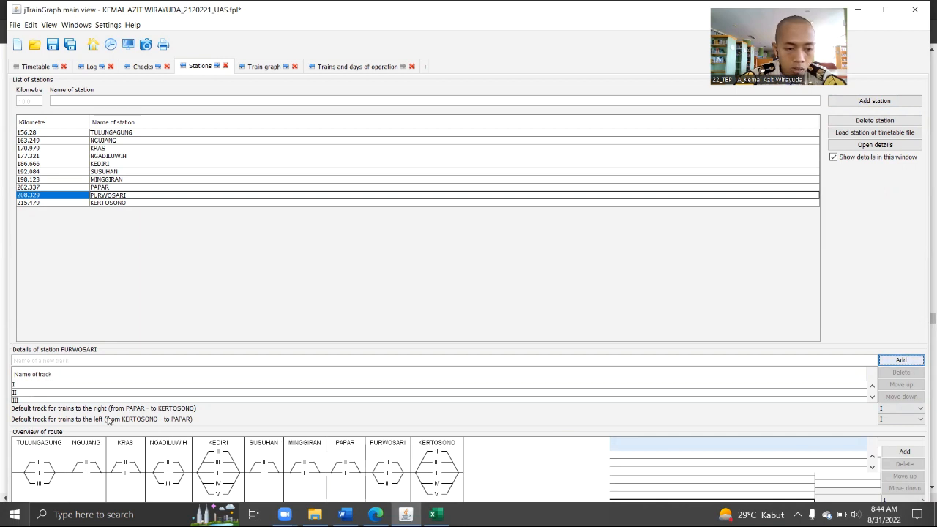
Step: Delete track III from the Purwosari station's track list
{"action": "left_click", "coordinate": [77, 399]}
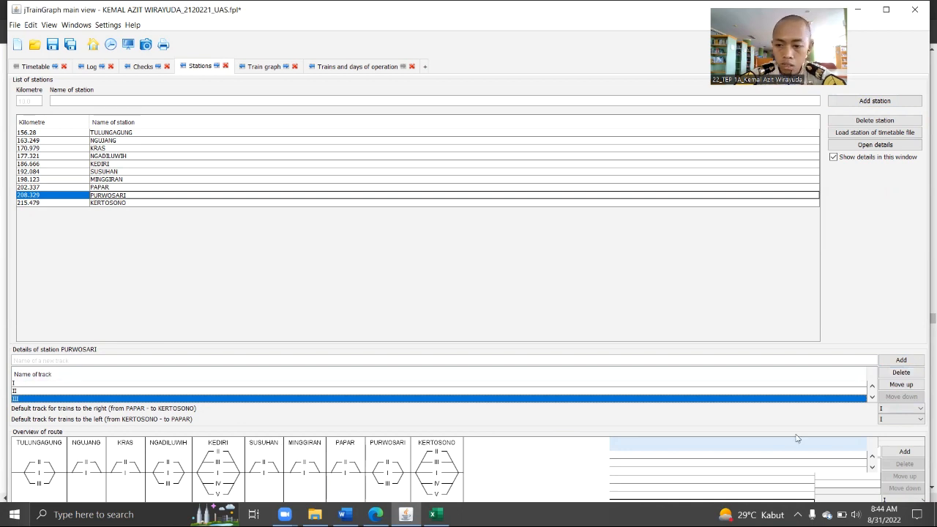
{"action": "left_click", "coordinate": [900, 372]}
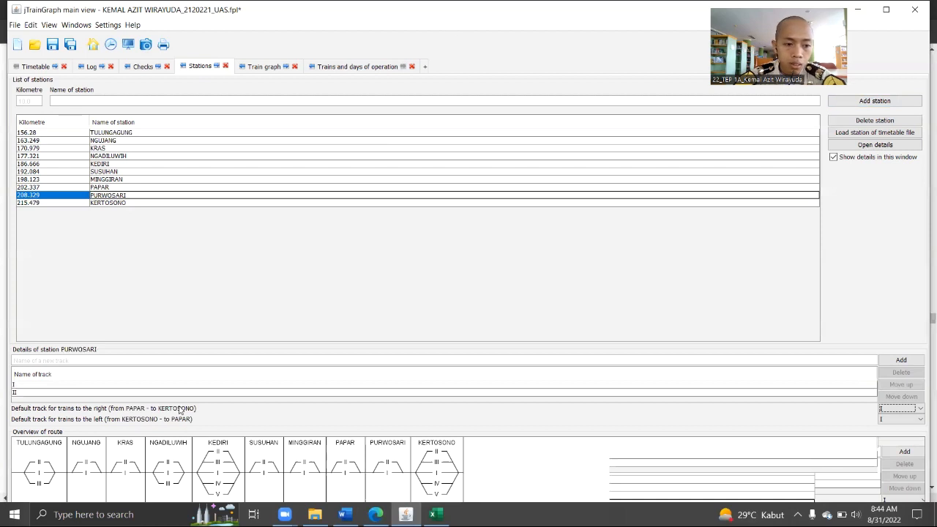
{"action": "left_click", "coordinate": [92, 237]}
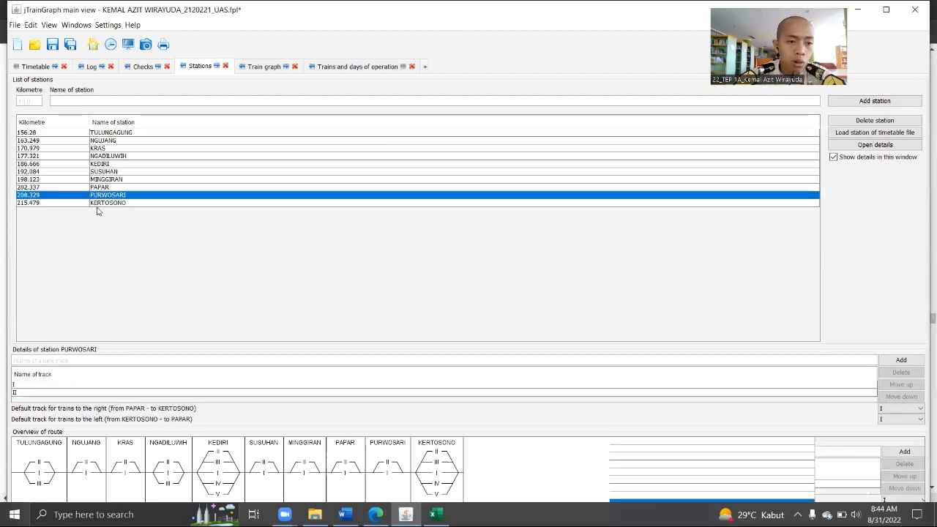
Step: Open the timetable and examine the Kertosono-to-Tulungagung trains from KA 412 through KA 96
{"action": "left_click", "coordinate": [66, 203]}
{"action": "left_click", "coordinate": [63, 195]}
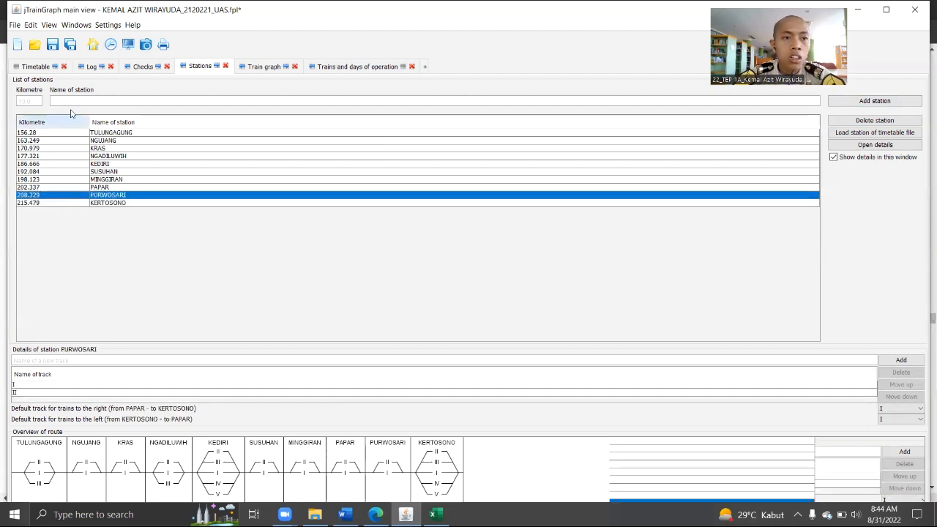
{"action": "left_click", "coordinate": [35, 68]}
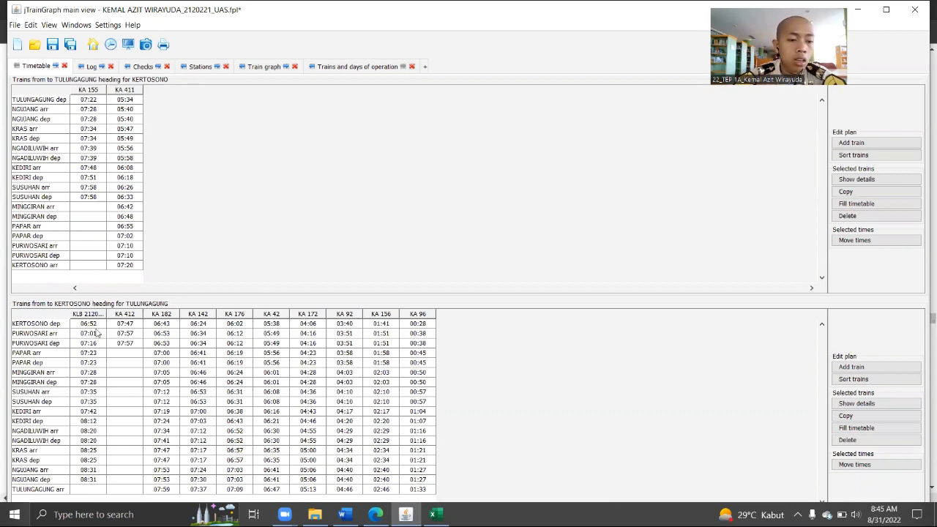
{"action": "left_click_drag", "start_coordinate": [93, 326], "coordinate": [120, 350]}
{"action": "left_click", "coordinate": [197, 362]}
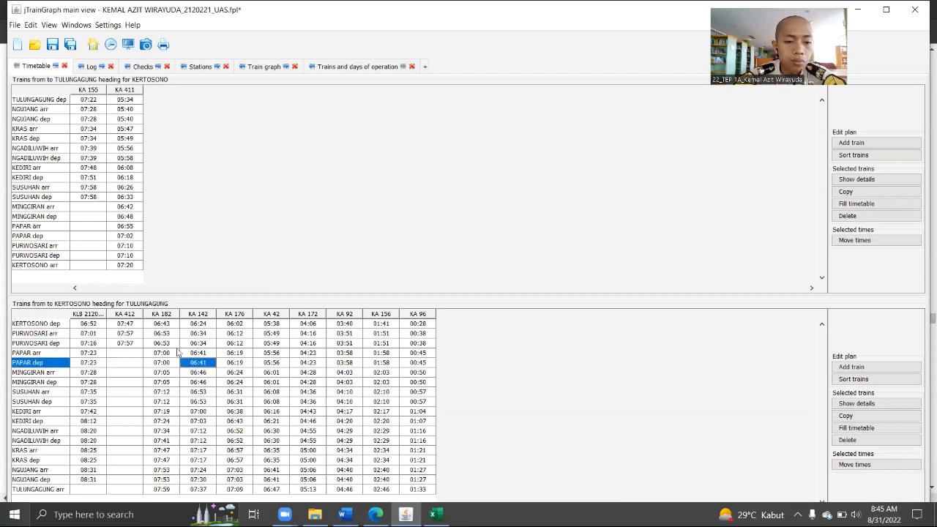
{"action": "left_click_drag", "start_coordinate": [161, 323], "coordinate": [423, 490]}
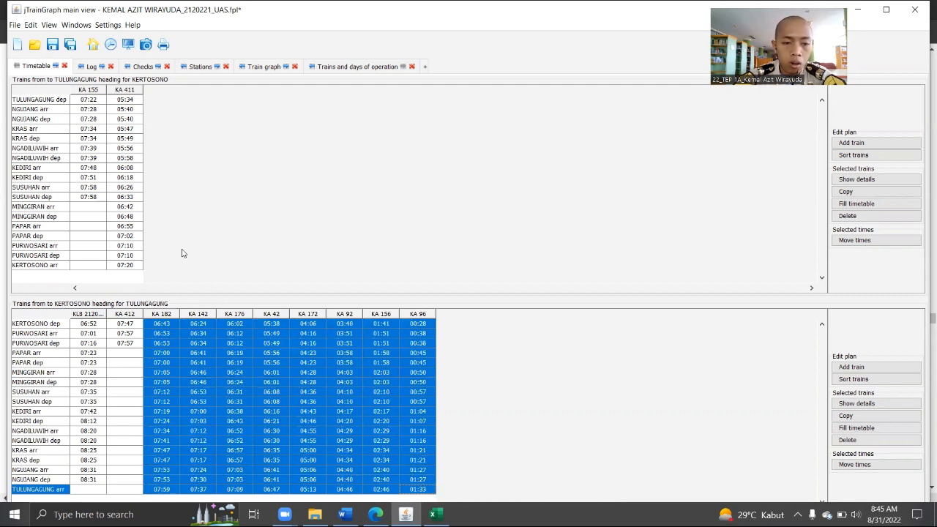
{"action": "left_click", "coordinate": [122, 335]}
{"action": "left_click_drag", "start_coordinate": [132, 327], "coordinate": [414, 498]}
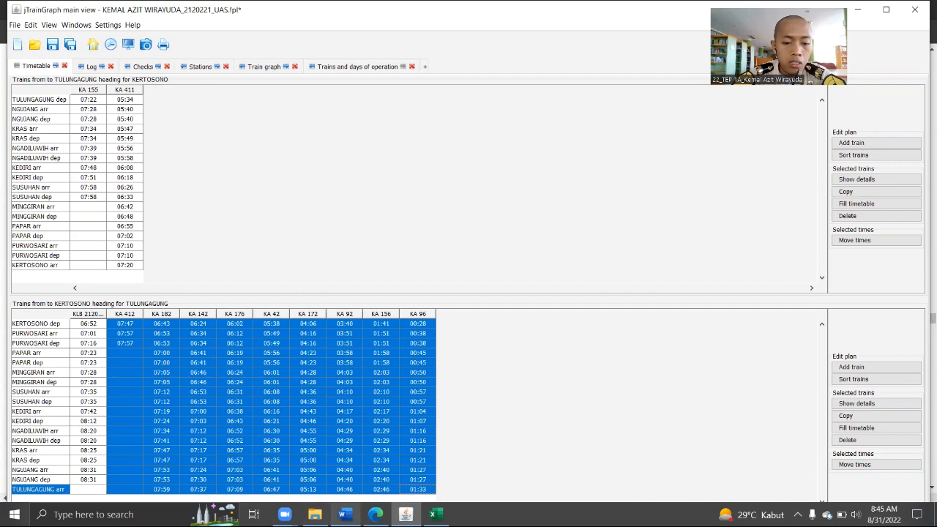
Step: Switch to the GAPEKA 2017 PDF in Edge and examine the train paths between Kertosono and Tulungagung, including train 2638F
{"action": "left_click", "coordinate": [375, 515]}
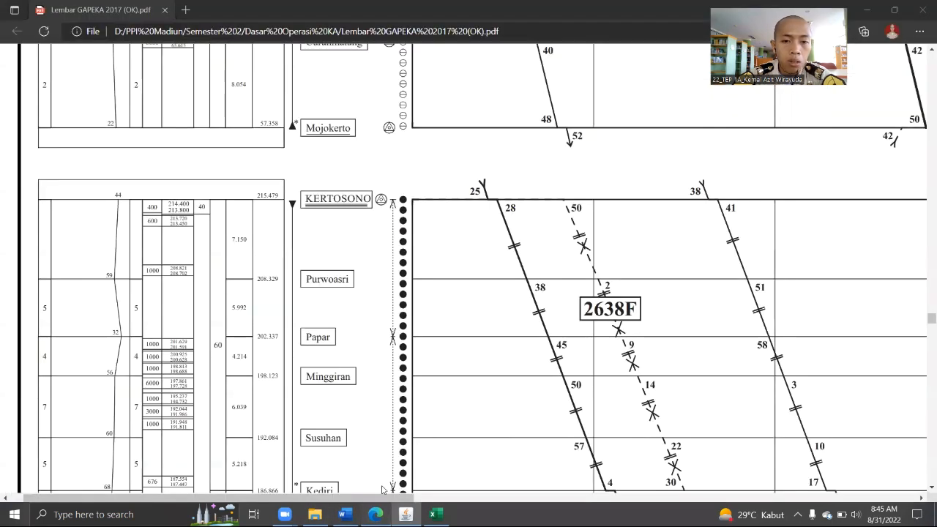
{"action": "scroll", "coordinate": [623, 370], "scroll_direction": "down", "scroll_amount": 5}
{"action": "scroll", "coordinate": [623, 371], "scroll_direction": "down", "scroll_amount": 1}
{"action": "scroll", "coordinate": [623, 370], "scroll_direction": "right", "scroll_amount": 2}
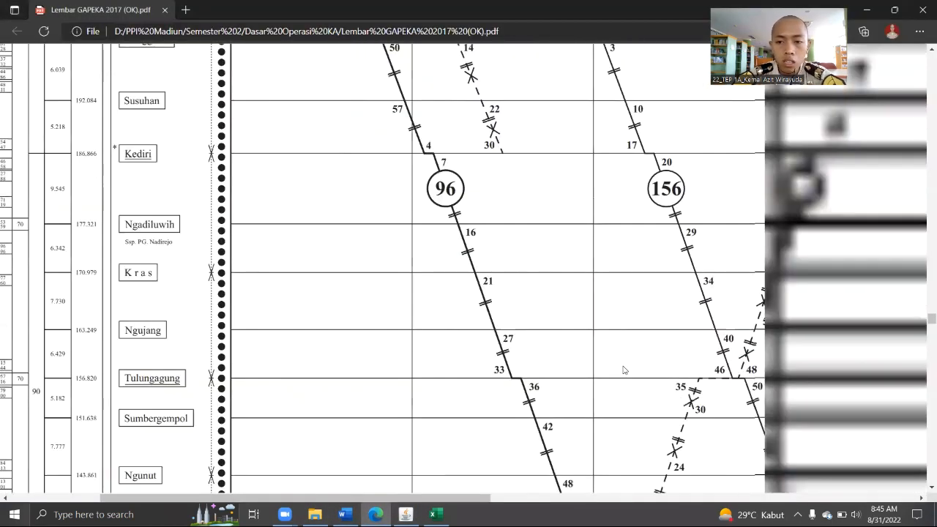
{"action": "scroll", "coordinate": [724, 277], "scroll_direction": "up", "scroll_amount": 1}
{"action": "scroll", "coordinate": [724, 277], "scroll_direction": "up", "scroll_amount": 1}
{"action": "scroll", "coordinate": [725, 277], "scroll_direction": "right", "scroll_amount": 5}
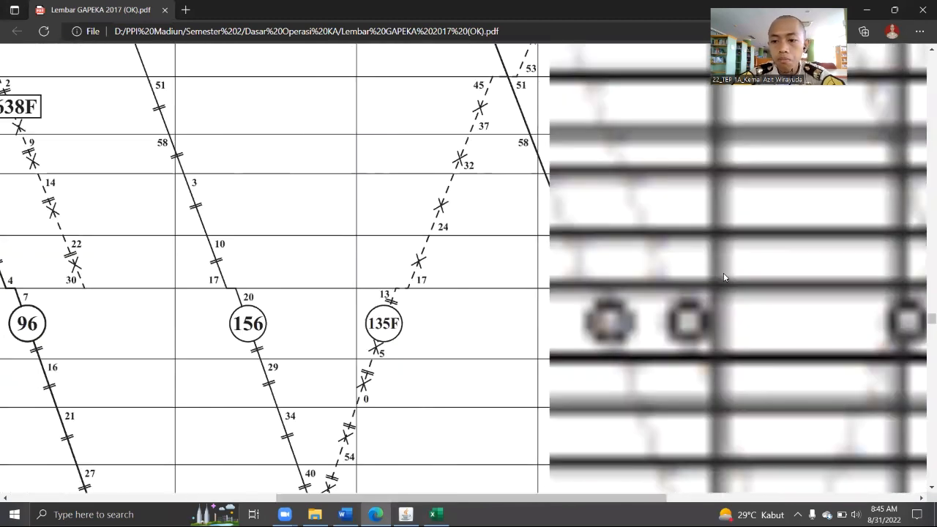
{"action": "scroll", "coordinate": [724, 278], "scroll_direction": "right", "scroll_amount": 3}
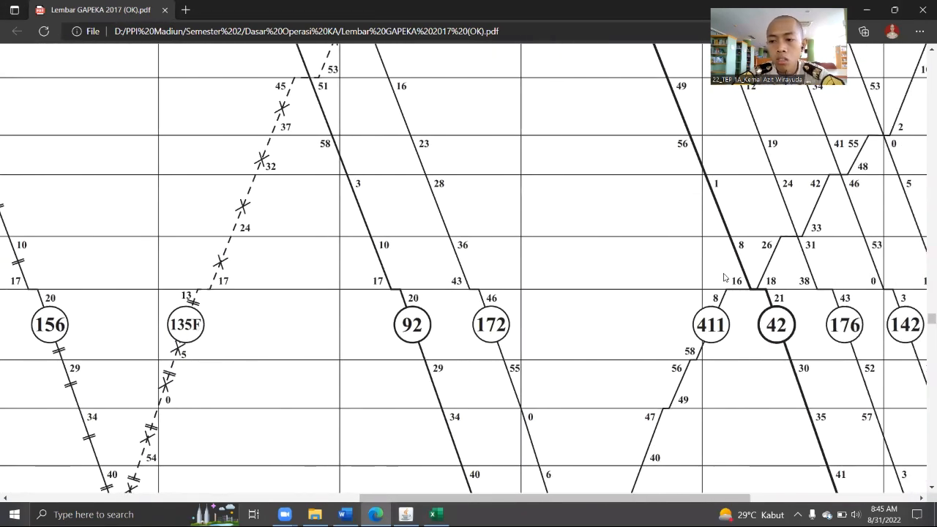
{"action": "scroll", "coordinate": [724, 278], "scroll_direction": "left", "scroll_amount": 6}
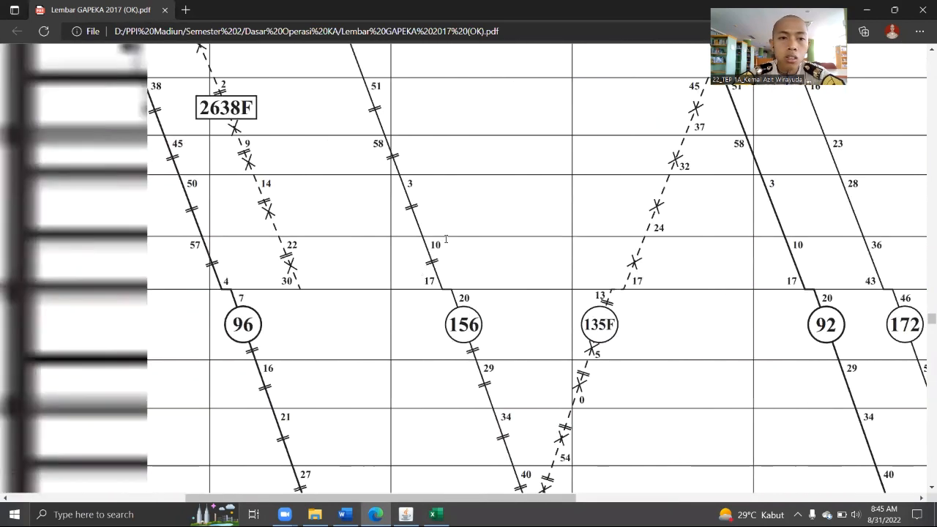
{"action": "scroll", "coordinate": [445, 238], "scroll_direction": "up", "scroll_amount": 2}
{"action": "scroll", "coordinate": [445, 239], "scroll_direction": "left", "scroll_amount": 2}
{"action": "scroll", "coordinate": [445, 238], "scroll_direction": "down", "scroll_amount": 3}
{"action": "scroll", "coordinate": [445, 239], "scroll_direction": "right", "scroll_amount": 2}
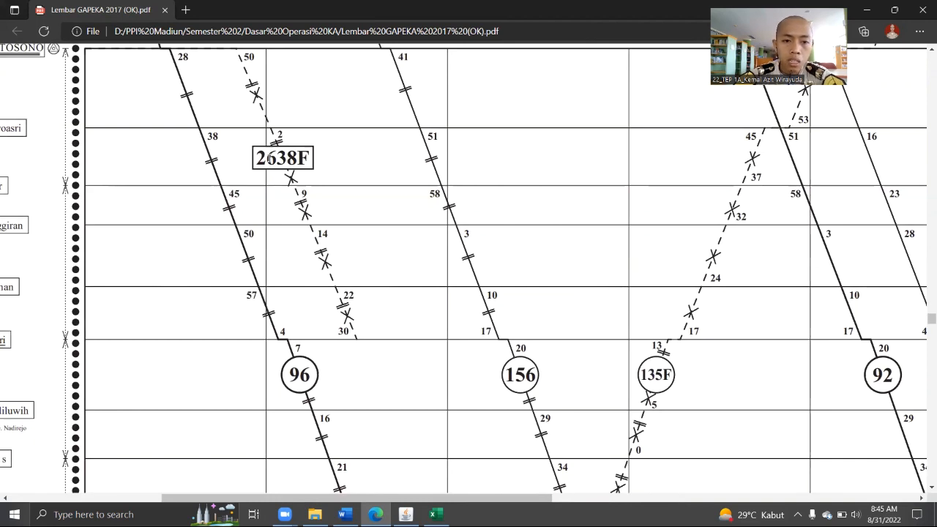
{"action": "double_click", "coordinate": [282, 158]}
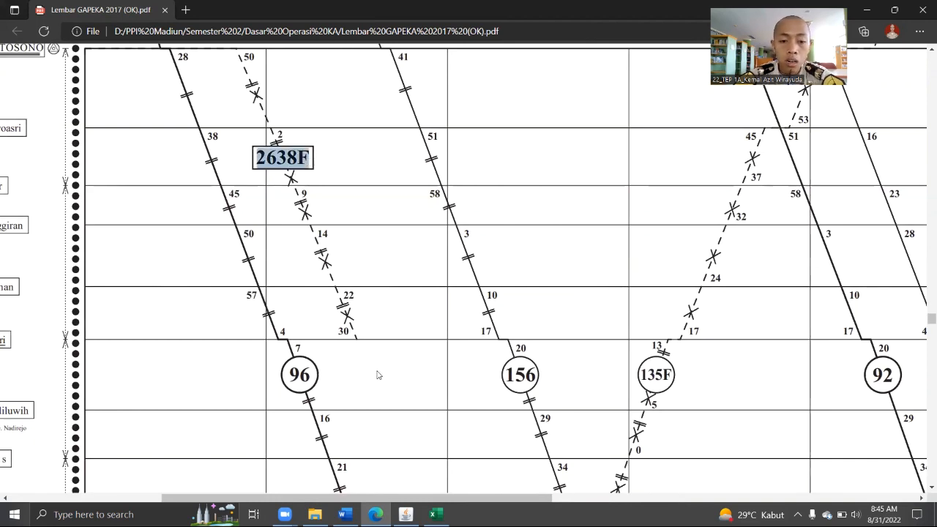
Step: Return to jTrainGraph and examine the timetable columns of trains KA 182, KA 411 and KA 142
{"action": "mouse_move", "coordinate": [406, 514]}
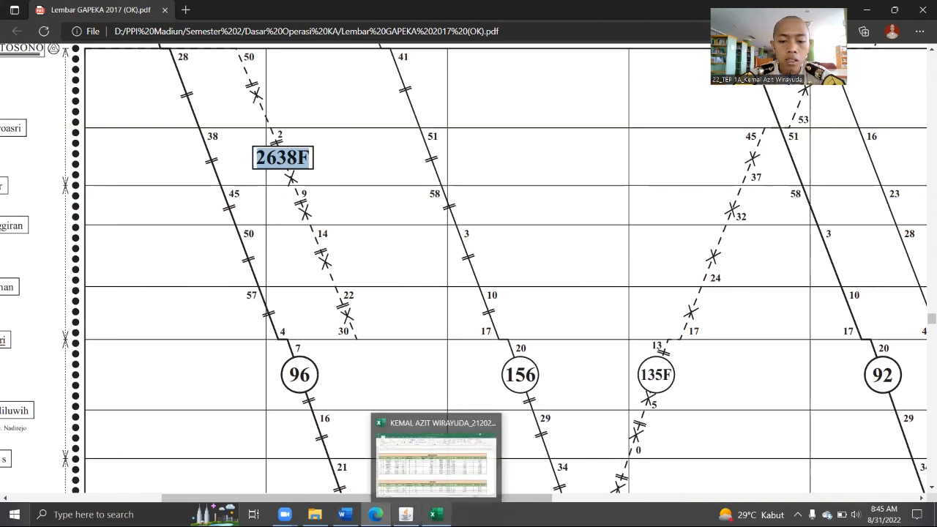
{"action": "left_click", "coordinate": [396, 461]}
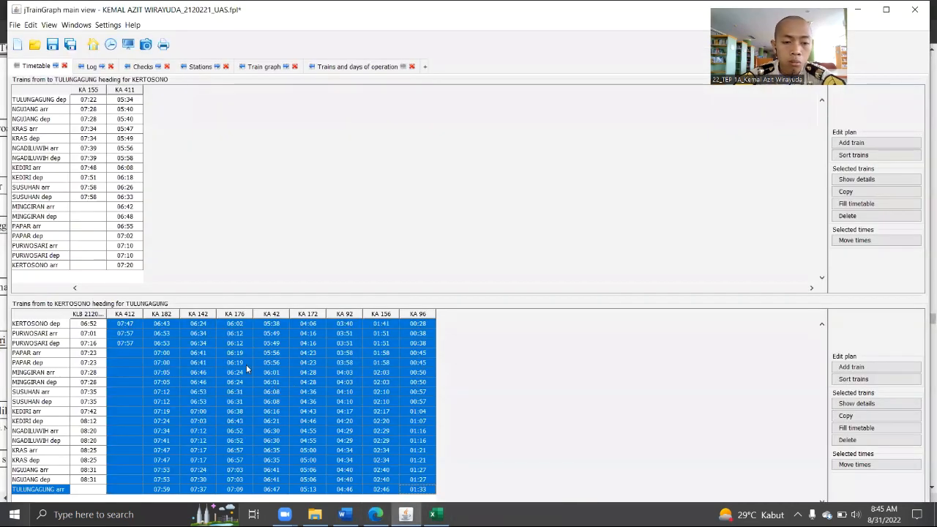
{"action": "left_click", "coordinate": [230, 349]}
{"action": "left_click_drag", "start_coordinate": [161, 325], "coordinate": [173, 482]}
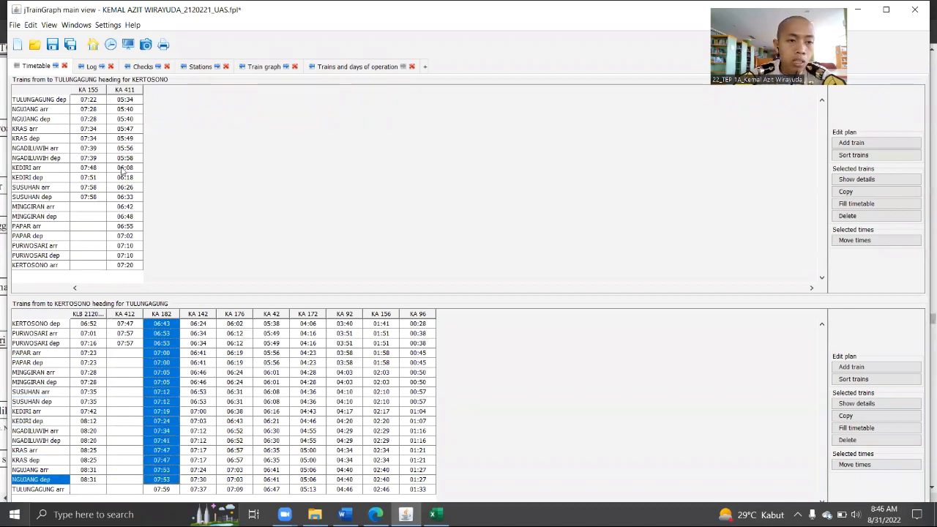
{"action": "left_click_drag", "start_coordinate": [117, 103], "coordinate": [125, 270]}
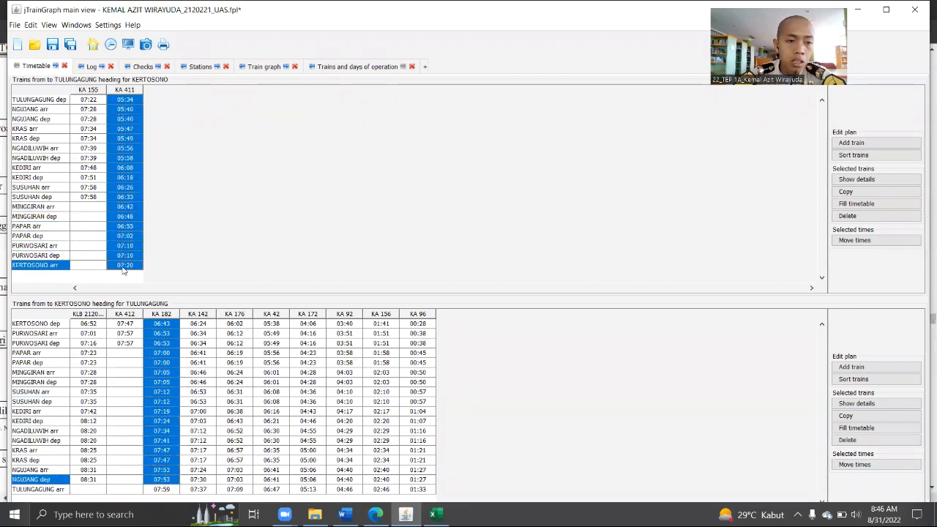
{"action": "left_click_drag", "start_coordinate": [197, 335], "coordinate": [204, 493]}
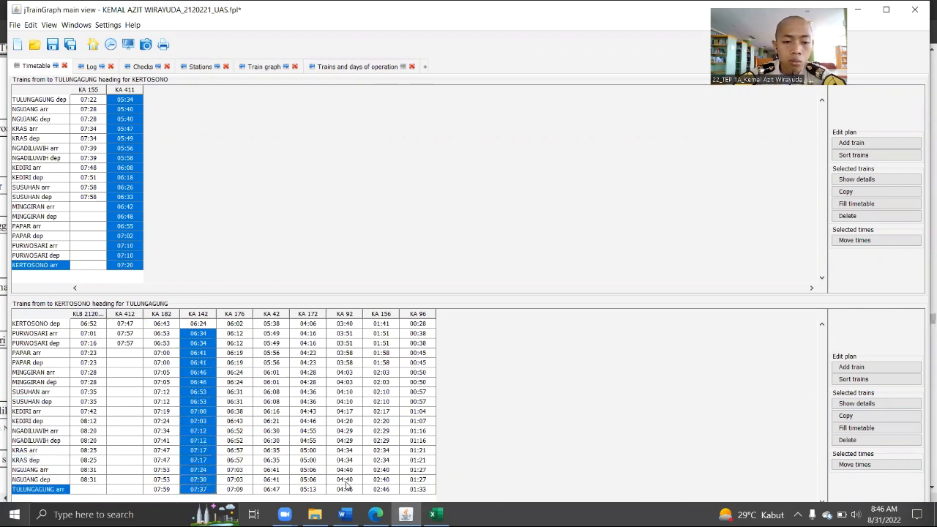
{"action": "left_click", "coordinate": [138, 104]}
{"action": "left_click", "coordinate": [136, 112]}
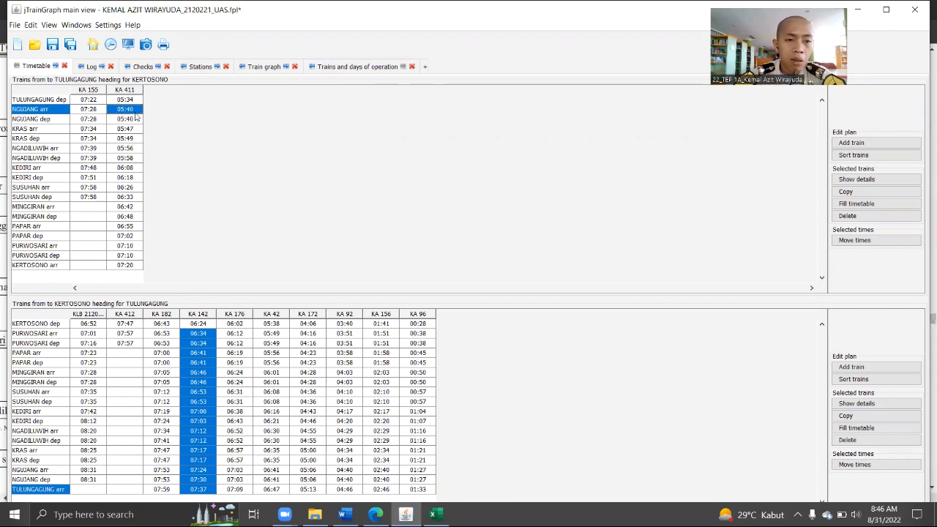
{"action": "left_click", "coordinate": [210, 324]}
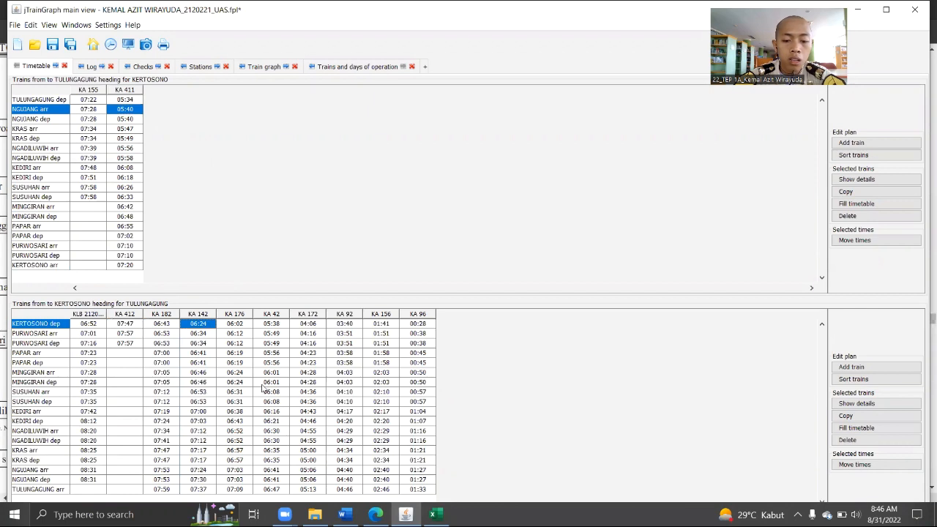
Step: Switch back to the GAPEKA PDF in Edge and examine the station list and train times from Kertosono towards Kediri
{"action": "left_click", "coordinate": [375, 515]}
{"action": "scroll", "coordinate": [292, 235], "scroll_direction": "up", "scroll_amount": 5}
{"action": "scroll", "coordinate": [290, 234], "scroll_direction": "down", "scroll_amount": 2}
{"action": "scroll", "coordinate": [290, 235], "scroll_direction": "up", "scroll_amount": 1, "text": "ctrl"}
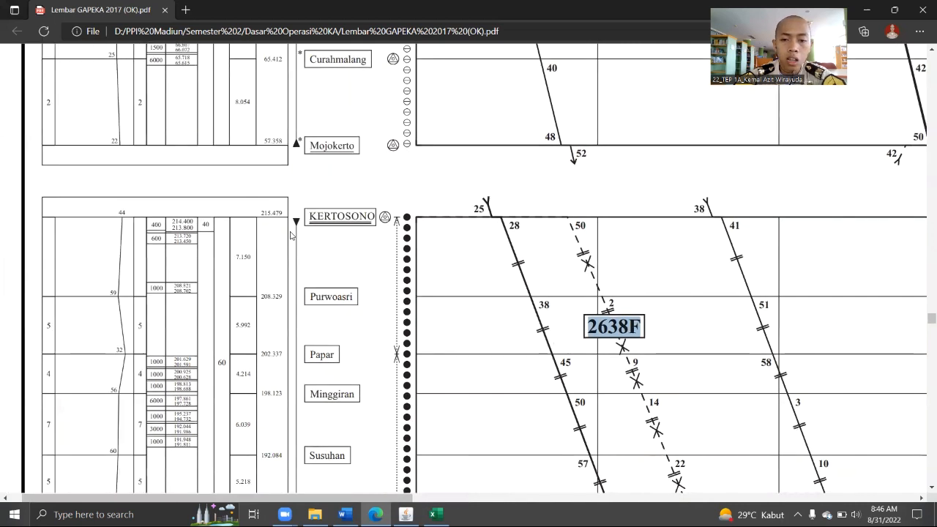
{"action": "scroll", "coordinate": [290, 234], "scroll_direction": "right", "scroll_amount": 6}
{"action": "scroll", "coordinate": [289, 234], "scroll_direction": "down", "scroll_amount": 2}
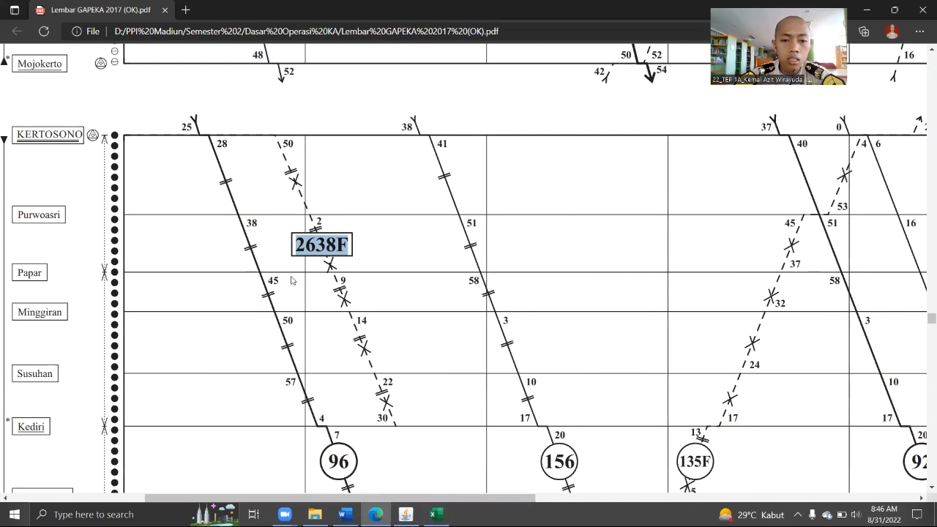
{"action": "scroll", "coordinate": [290, 280], "scroll_direction": "left", "scroll_amount": 2}
{"action": "scroll", "coordinate": [290, 280], "scroll_direction": "down", "scroll_amount": 4}
{"action": "scroll", "coordinate": [290, 280], "scroll_direction": "up", "scroll_amount": 3}
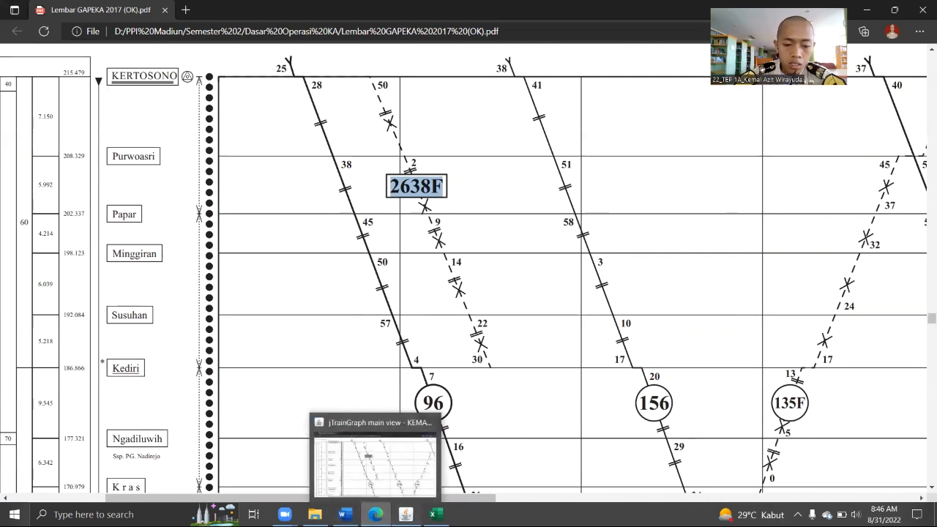
Step: Return to jTrainGraph and review the times of trains KA 412 through KA 96 and of KA 411
{"action": "left_click", "coordinate": [406, 513]}
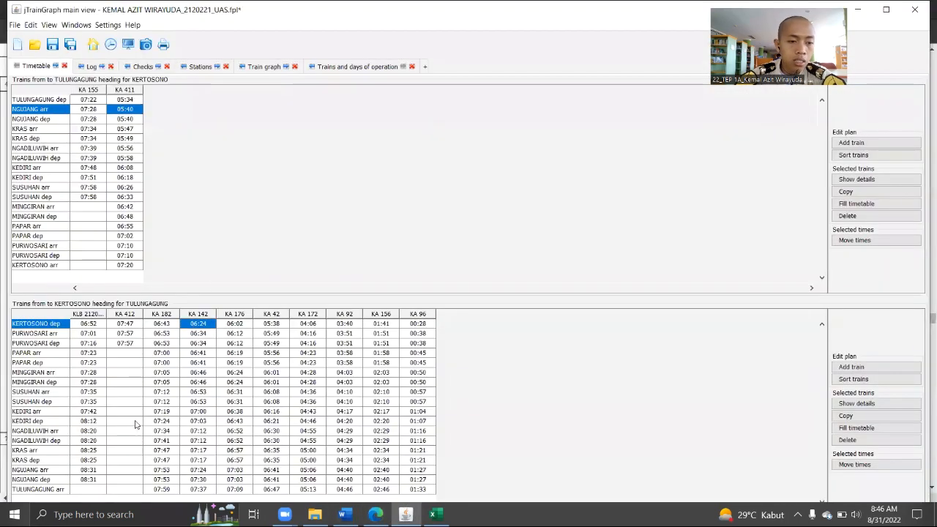
{"action": "left_click_drag", "start_coordinate": [125, 323], "coordinate": [407, 491]}
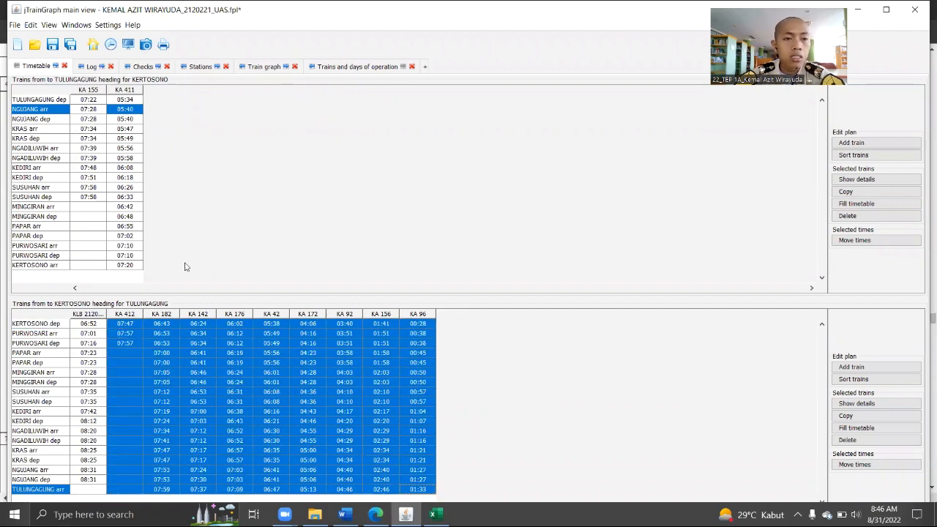
{"action": "left_click", "coordinate": [132, 266]}
{"action": "left_click_drag", "start_coordinate": [132, 266], "coordinate": [128, 104]}
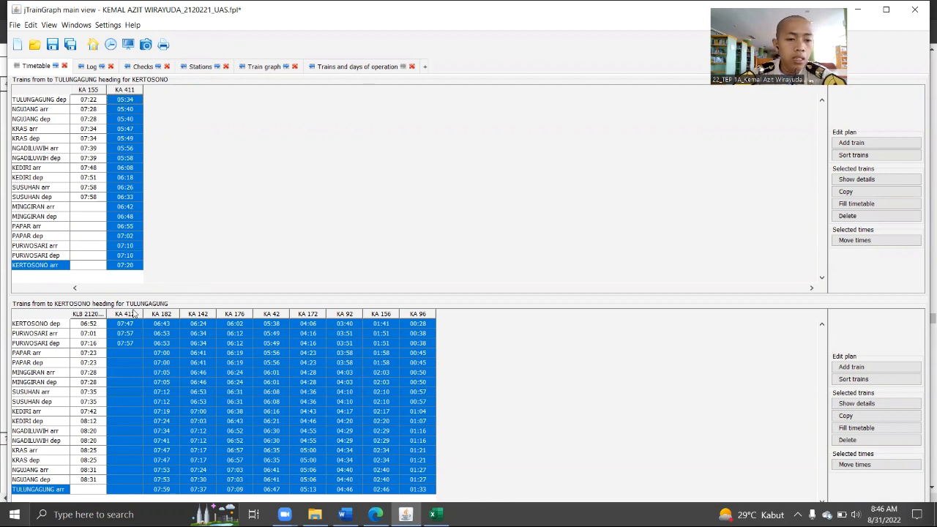
Step: Review the KLB train's times from Kertosono to Ngujang, including its Kertosono departure and Purwosari arrival
{"action": "left_click", "coordinate": [84, 324]}
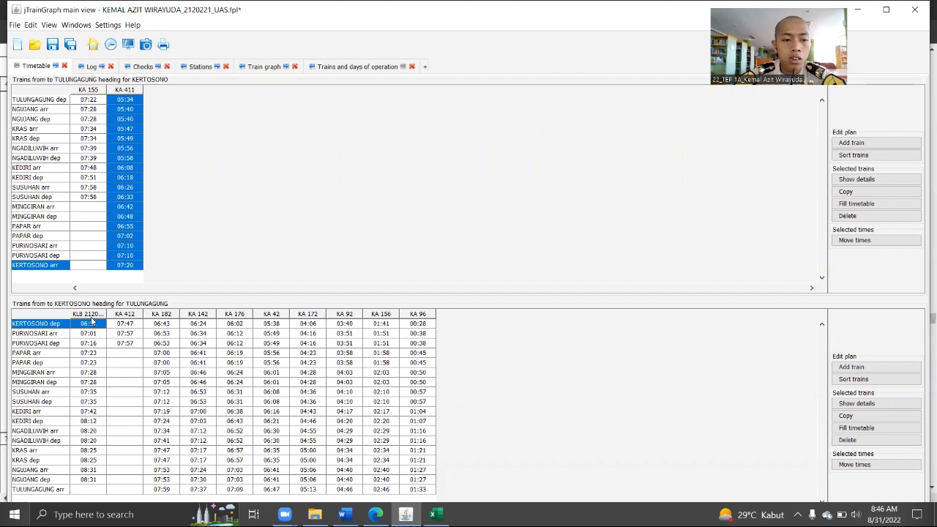
{"action": "left_click_drag", "start_coordinate": [97, 342], "coordinate": [99, 480]}
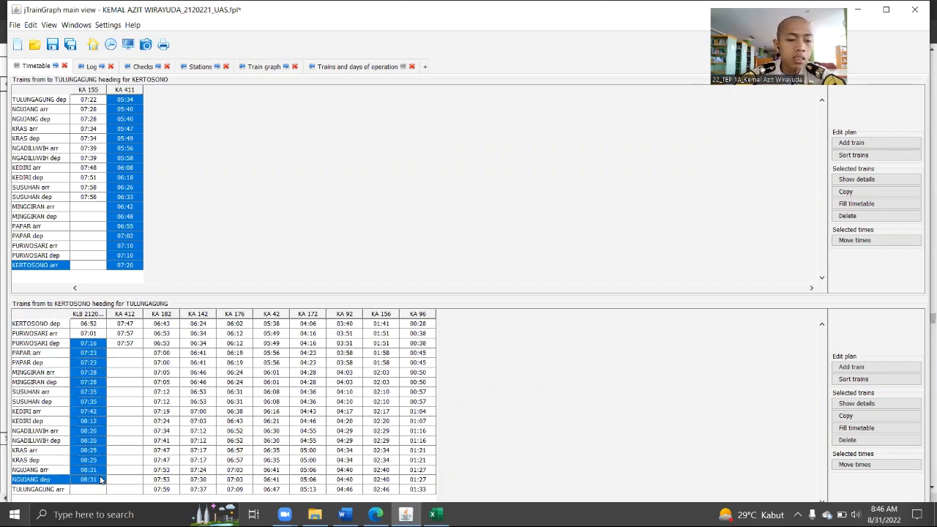
{"action": "left_click", "coordinate": [95, 326]}
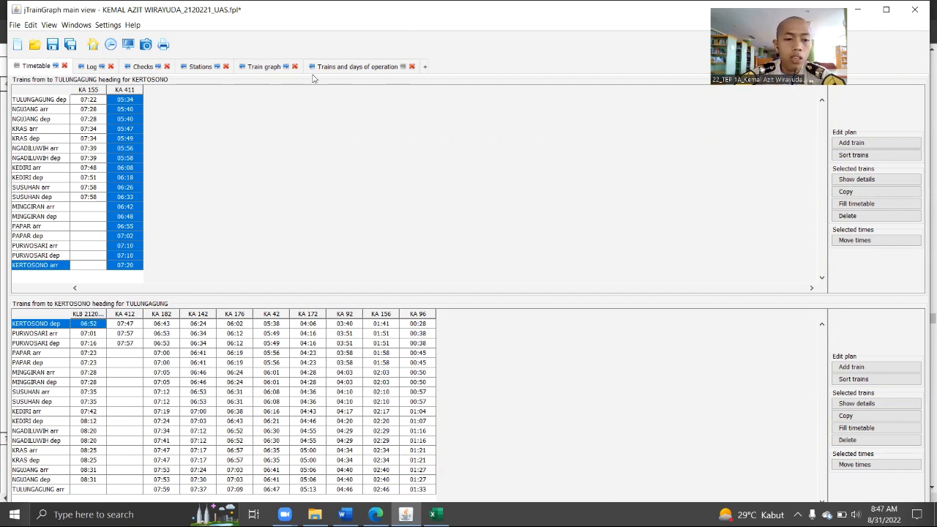
{"action": "left_click", "coordinate": [88, 333]}
{"action": "mouse_move", "coordinate": [89, 334]}
{"action": "left_mouse_down"}
{"action": "mouse_move", "coordinate": [85, 483]}
{"action": "mouse_move", "coordinate": [98, 338]}
{"action": "left_mouse_up"}
Step: Switch to the Excel workbook and look over the BERANGKAT and PULANG travel-time tables
{"action": "mouse_move", "coordinate": [434, 515]}
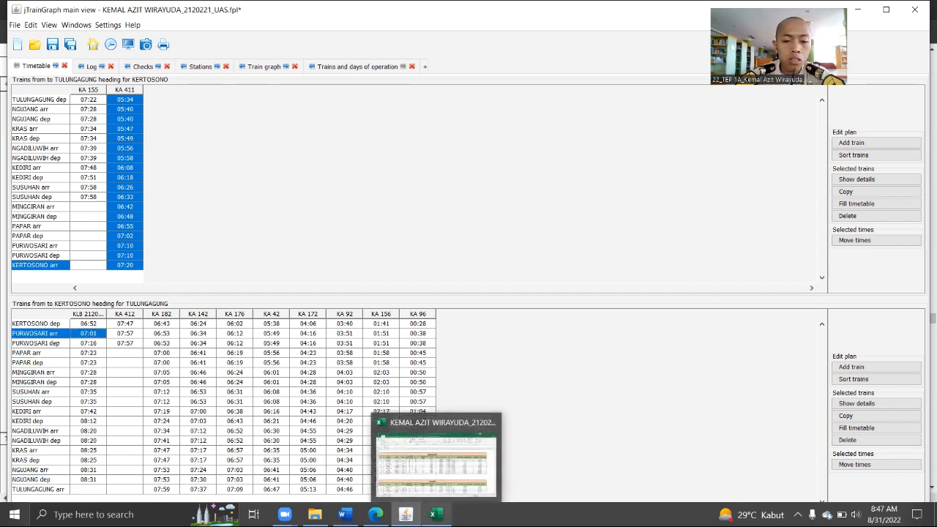
{"action": "left_click", "coordinate": [450, 455]}
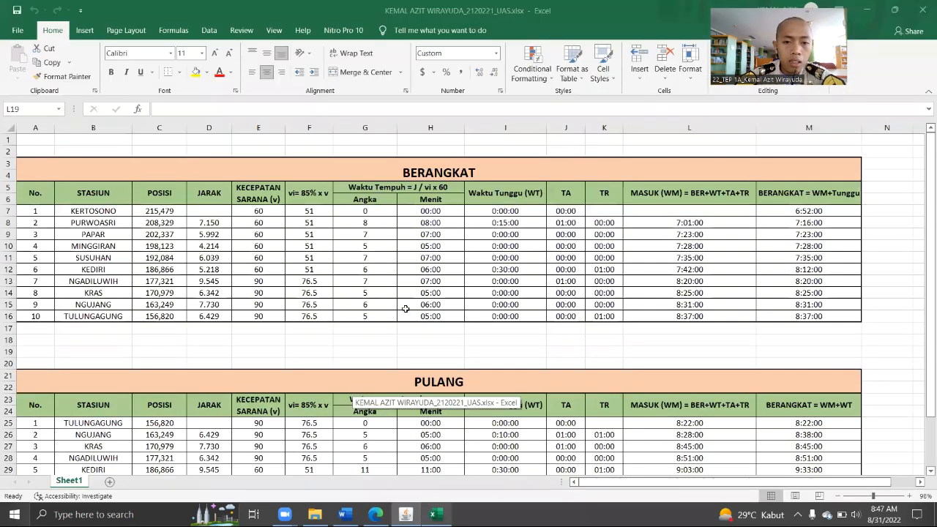
{"action": "scroll", "coordinate": [327, 242], "scroll_direction": "down", "scroll_amount": 3}
{"action": "scroll", "coordinate": [220, 256], "scroll_direction": "up", "scroll_amount": 3}
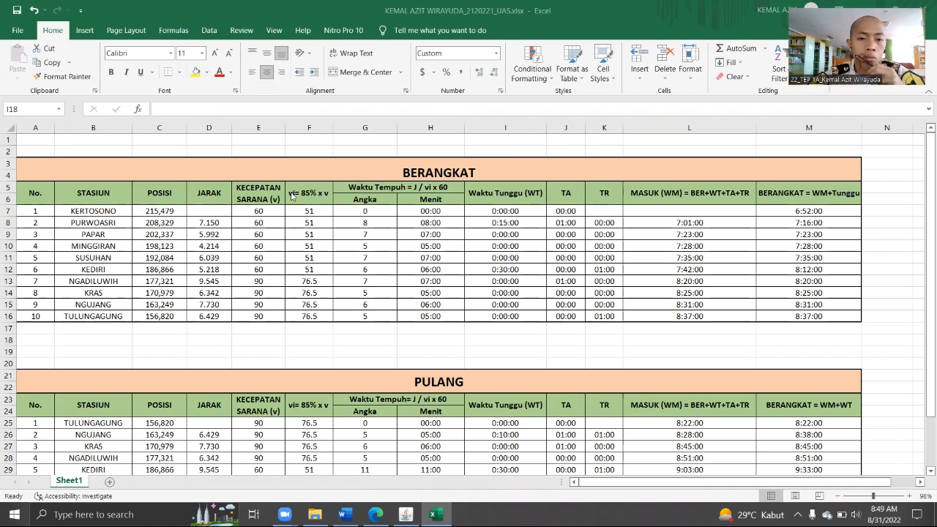
Step: Examine the BERANGKAT table's headings for travel time, waiting time, TA, TR, arrival and departure
{"action": "left_click", "coordinate": [387, 186]}
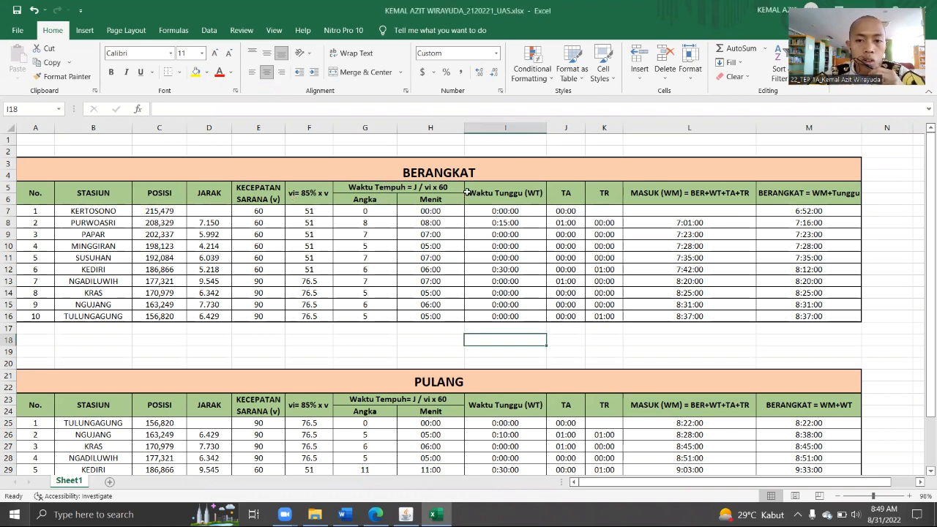
{"action": "left_click", "coordinate": [496, 196]}
{"action": "left_click", "coordinate": [581, 198]}
{"action": "left_click", "coordinate": [599, 194]}
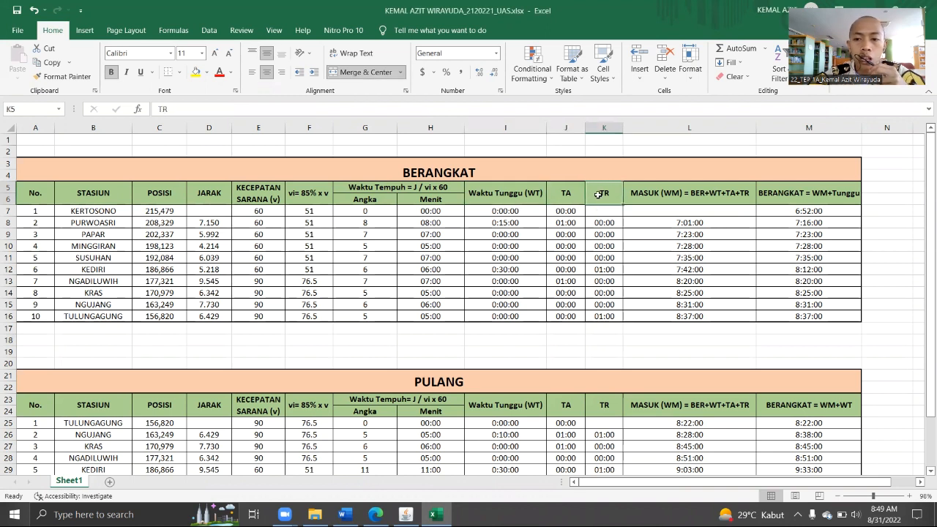
{"action": "left_click", "coordinate": [663, 195]}
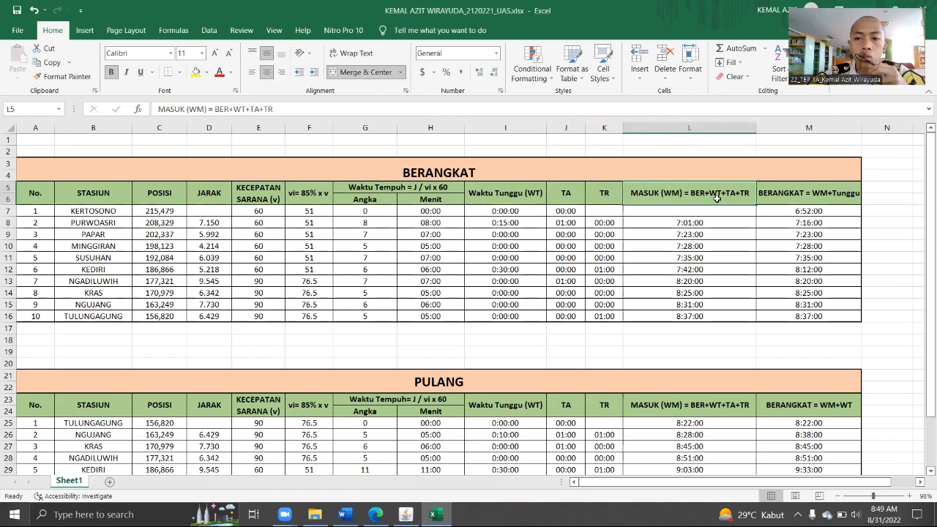
{"action": "left_click", "coordinate": [805, 201]}
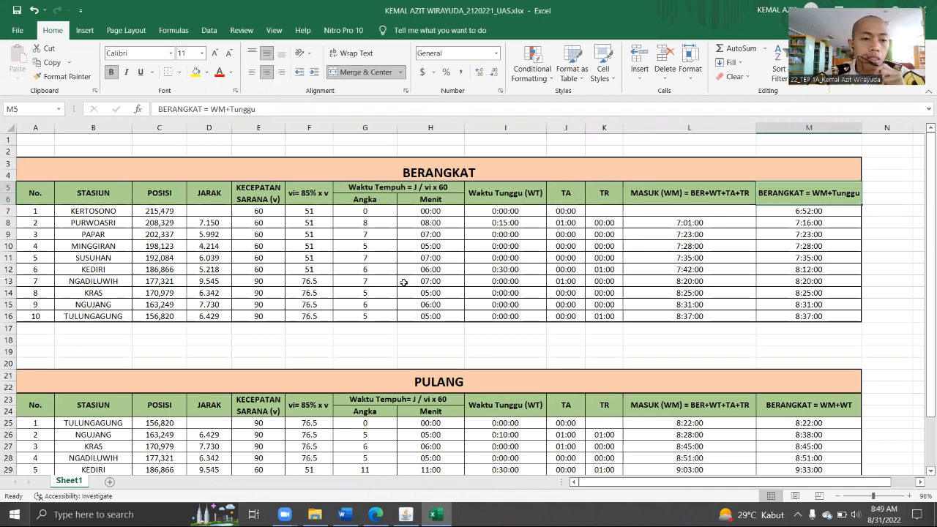
Step: Examine the BERANGKAT table's stations and positions, and the JARAK formula for the distance between Kertosono and Purwoasri
{"action": "left_click_drag", "start_coordinate": [84, 212], "coordinate": [84, 314]}
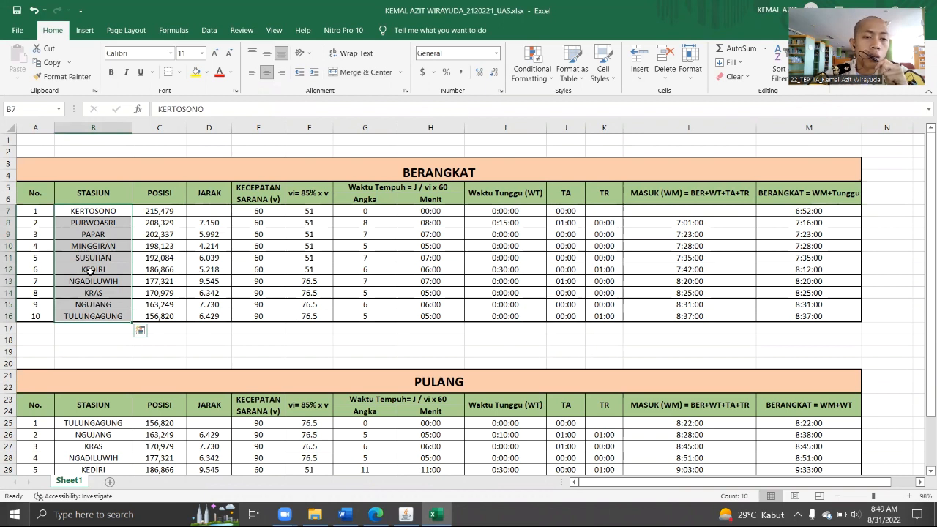
{"action": "mouse_move", "coordinate": [405, 515]}
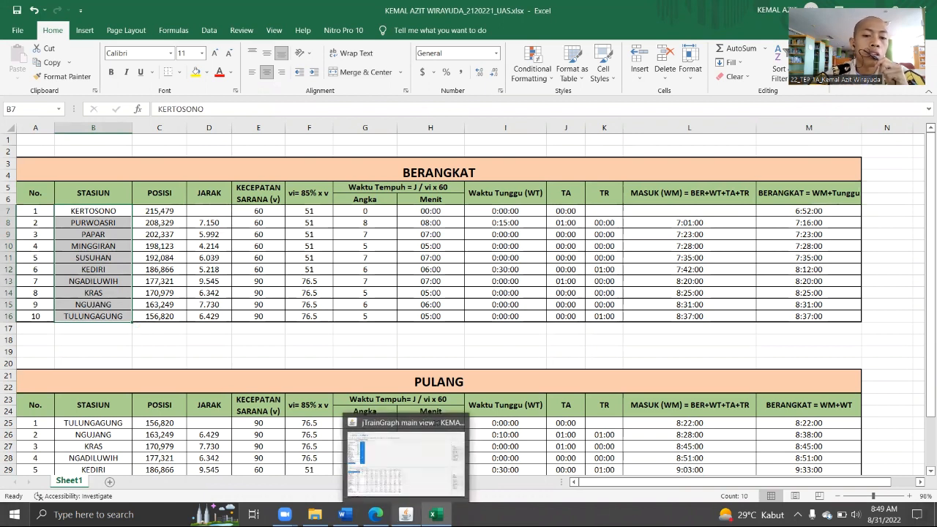
{"action": "mouse_move", "coordinate": [153, 212]}
{"action": "left_mouse_down"}
{"action": "mouse_move", "coordinate": [162, 328]}
{"action": "mouse_move", "coordinate": [160, 212]}
{"action": "left_mouse_up"}
{"action": "left_click", "coordinate": [82, 211]}
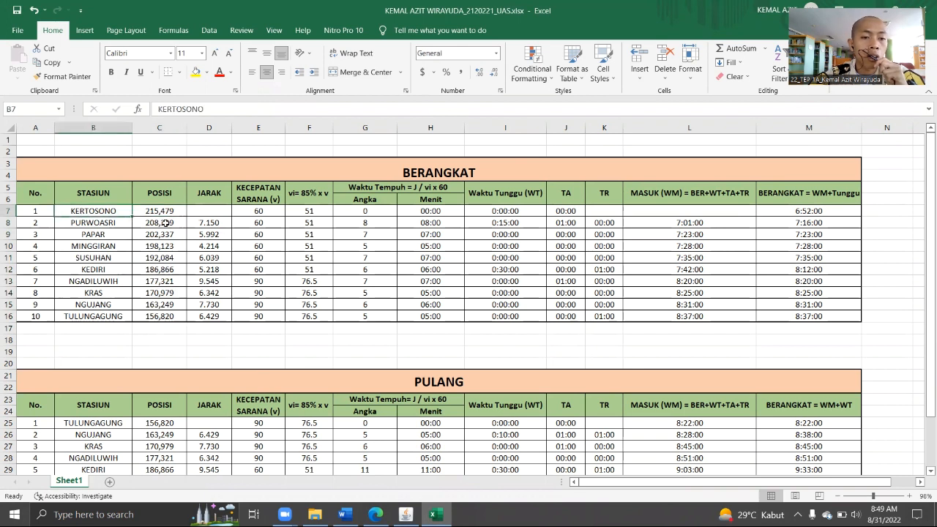
{"action": "left_click", "coordinate": [192, 210]}
{"action": "left_click", "coordinate": [199, 222]}
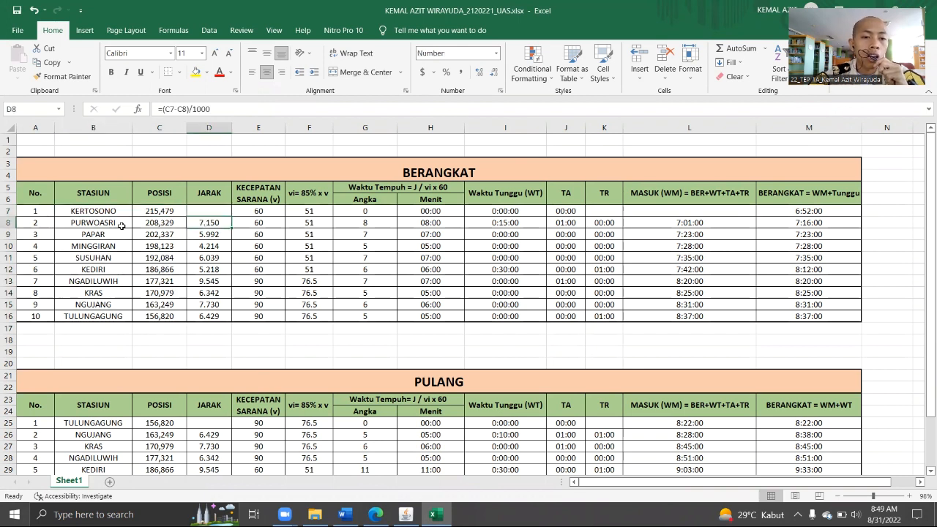
{"action": "left_click", "coordinate": [110, 212]}
{"action": "left_click", "coordinate": [110, 234]}
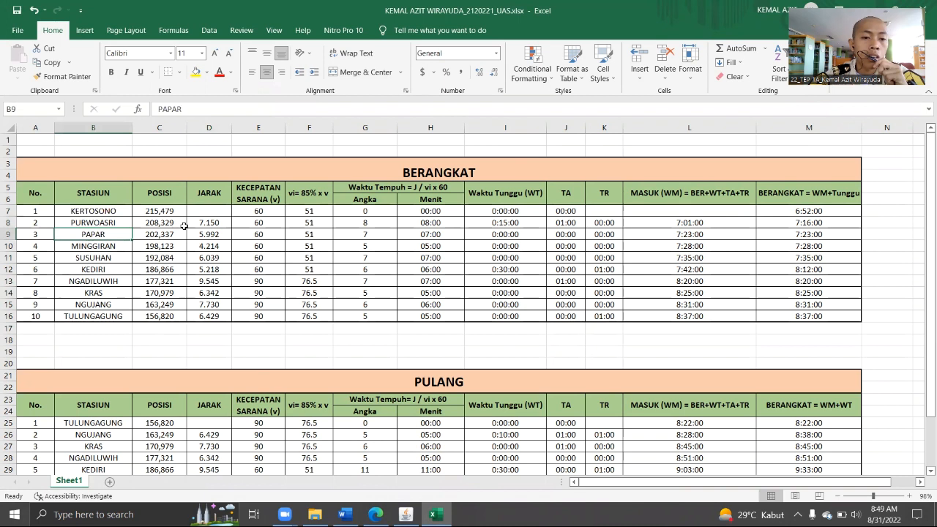
{"action": "left_click", "coordinate": [187, 224]}
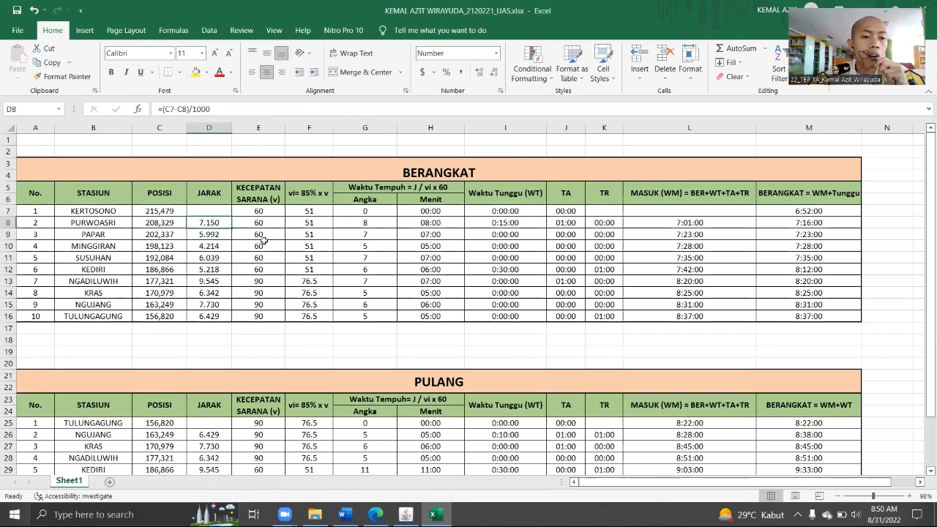
Step: Examine the BERANGKAT table's vehicle speeds and the vi = 85% x v formulas, comparing the Kertosono, Ngadiluwih and Kras rows
{"action": "left_click_drag", "start_coordinate": [267, 281], "coordinate": [260, 211]}
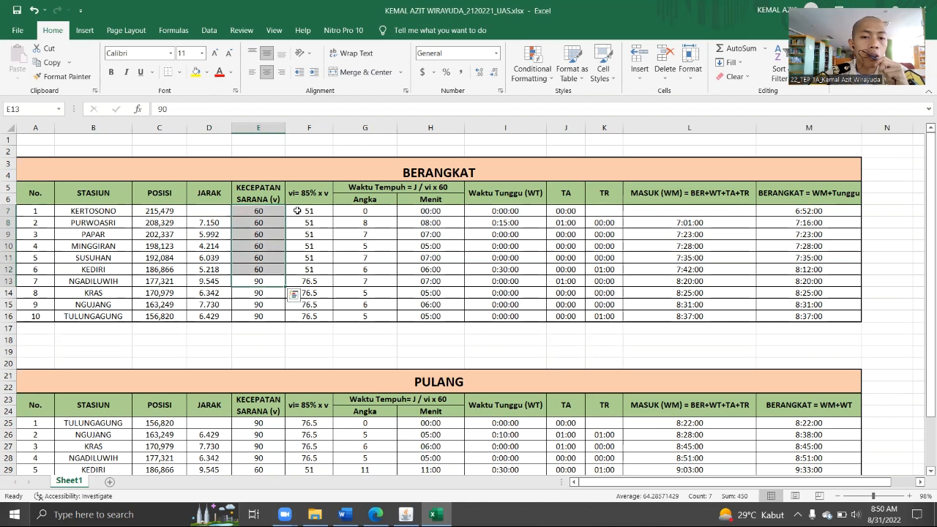
{"action": "left_click", "coordinate": [297, 211]}
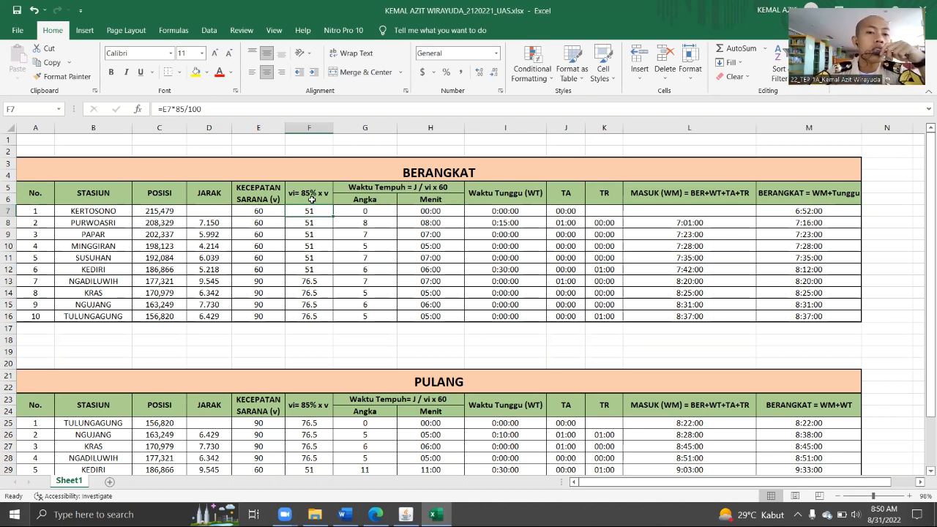
{"action": "left_click", "coordinate": [311, 199]}
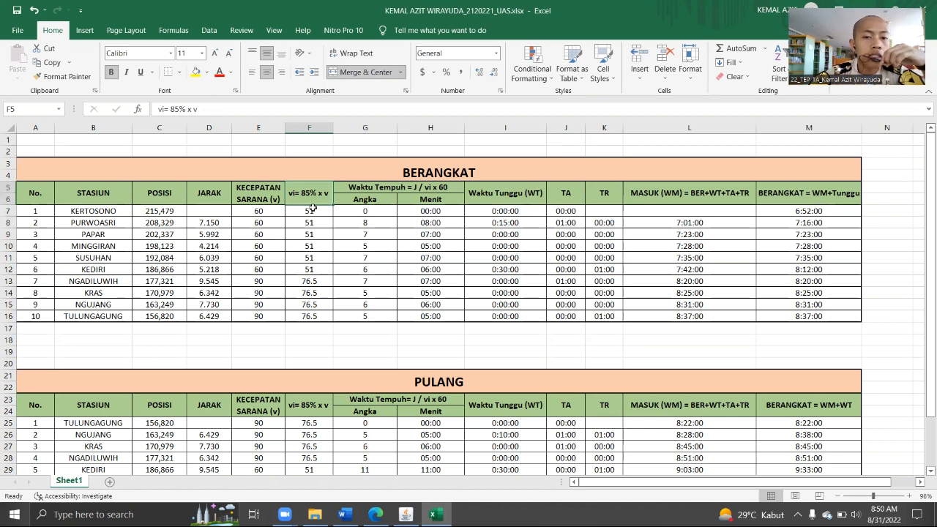
{"action": "left_click", "coordinate": [272, 211]}
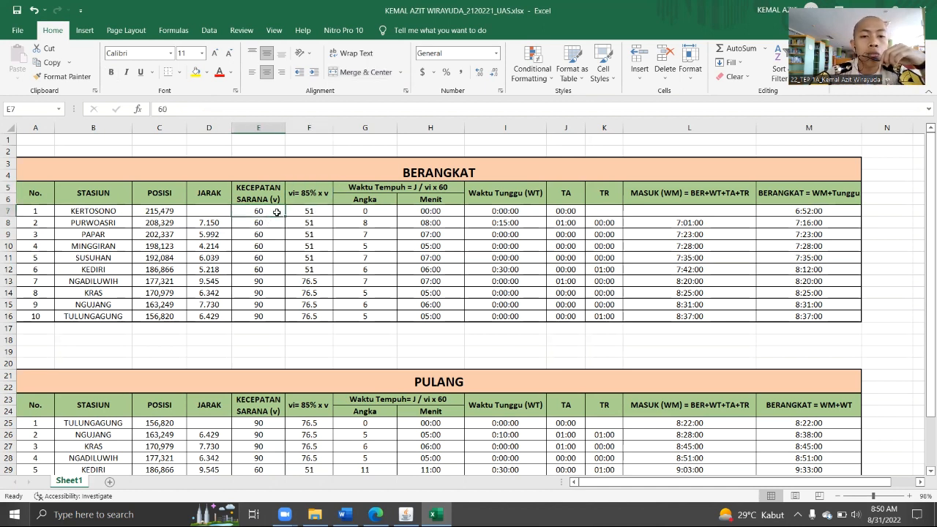
{"action": "left_click", "coordinate": [309, 211]}
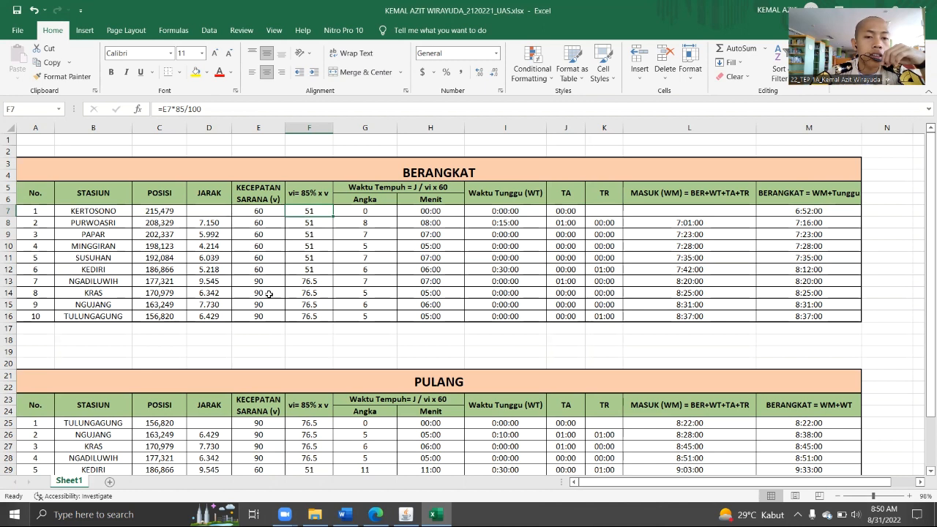
{"action": "left_click", "coordinate": [122, 282]}
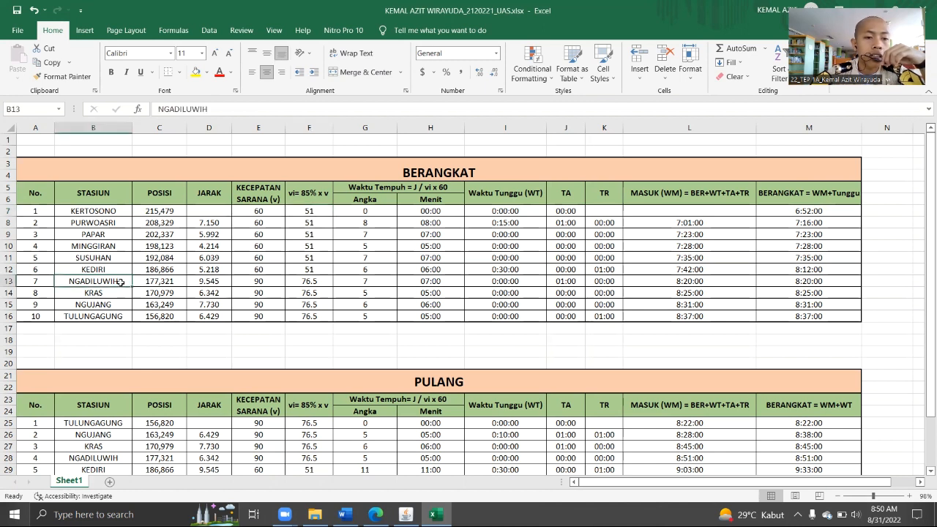
{"action": "left_click", "coordinate": [265, 283]}
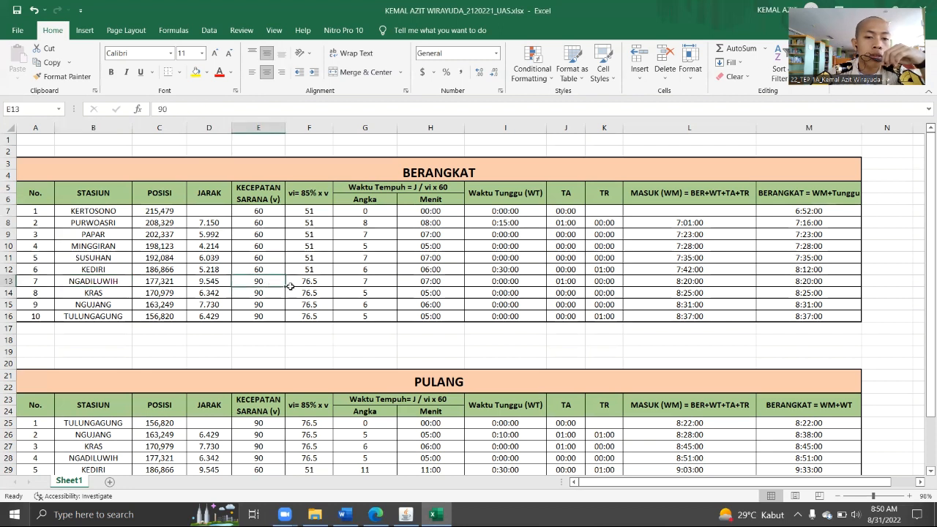
{"action": "left_click", "coordinate": [311, 289]}
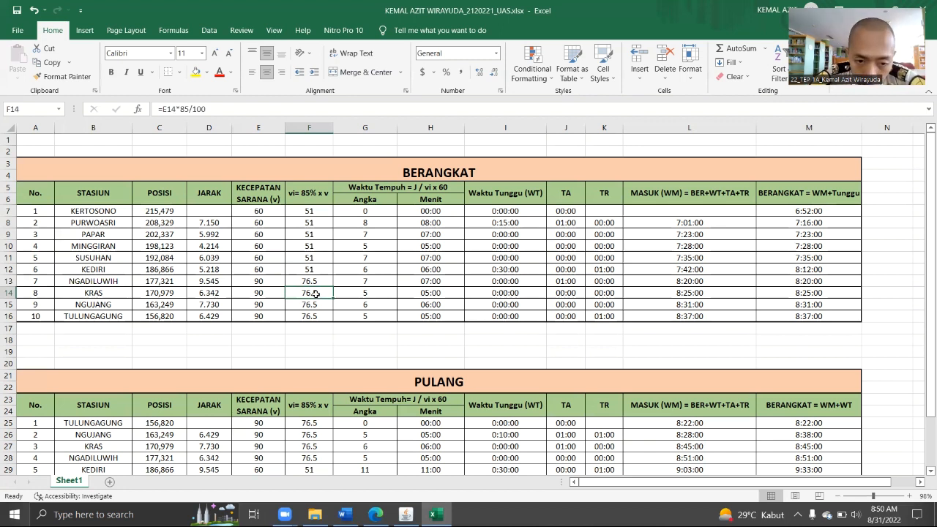
Step: Compare the Angka and Menit travel-time cells for Purwoasri, Papar and Minggiran under the Waktu Tempuh heading
{"action": "left_click", "coordinate": [373, 188]}
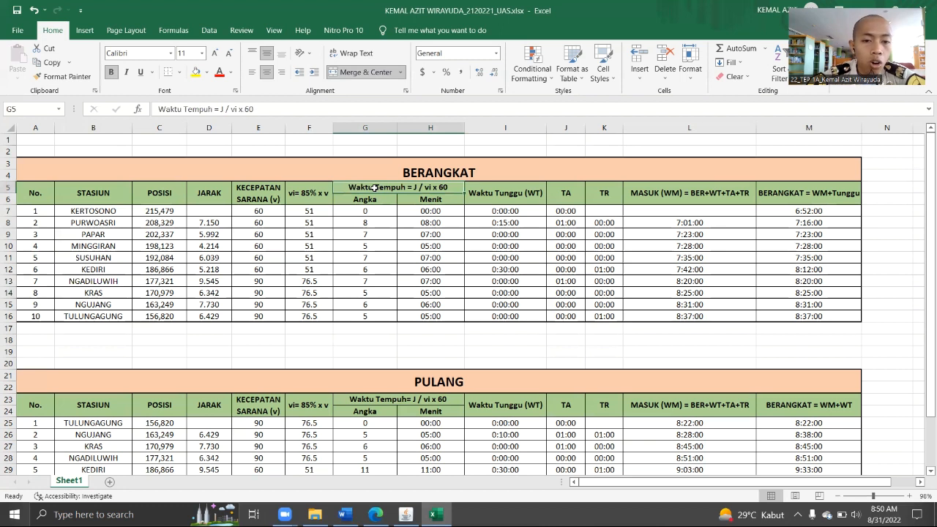
{"action": "left_click", "coordinate": [373, 200]}
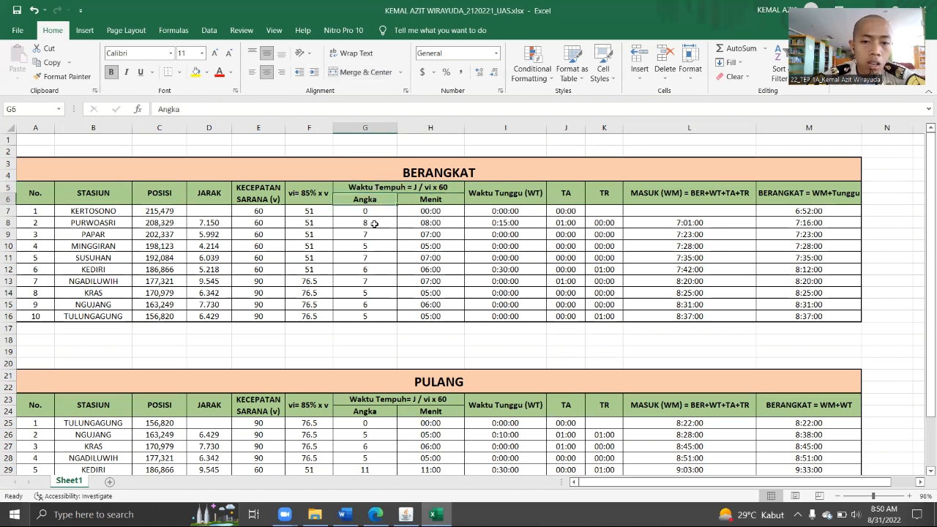
{"action": "left_click", "coordinate": [422, 226]}
{"action": "left_click", "coordinate": [373, 235]}
{"action": "left_click", "coordinate": [420, 236]}
{"action": "left_click", "coordinate": [373, 234]}
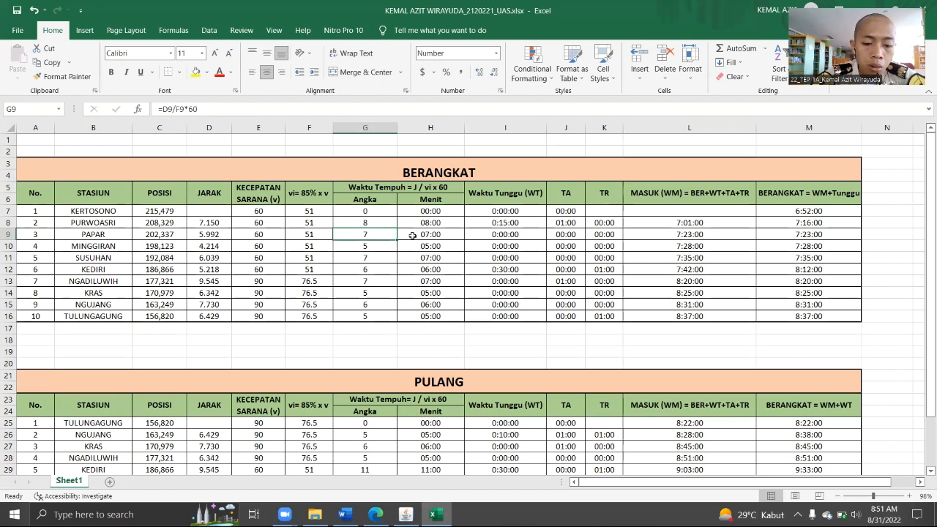
{"action": "key", "text": "XF86MonBrightnessUp"}
{"action": "key", "text": "XF86MonBrightnessUp"}
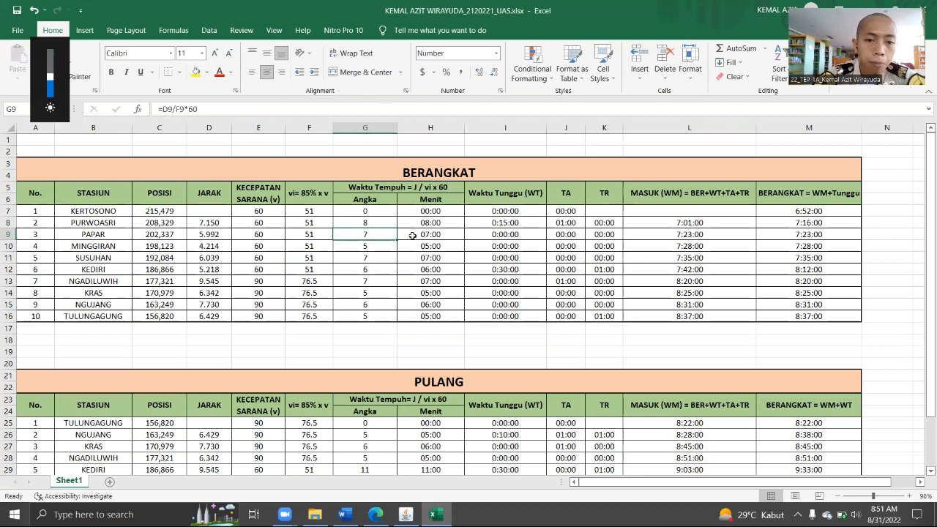
{"action": "left_click", "coordinate": [436, 246]}
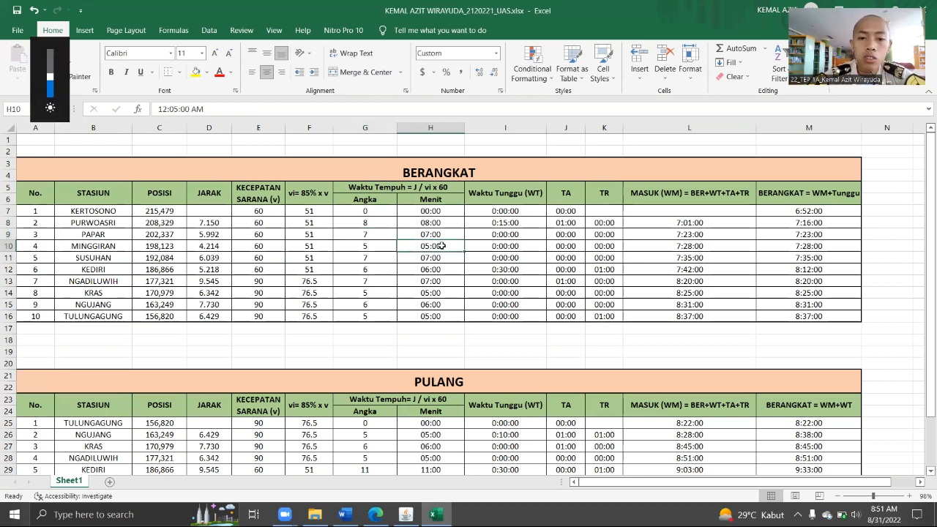
{"action": "left_click", "coordinate": [378, 189]}
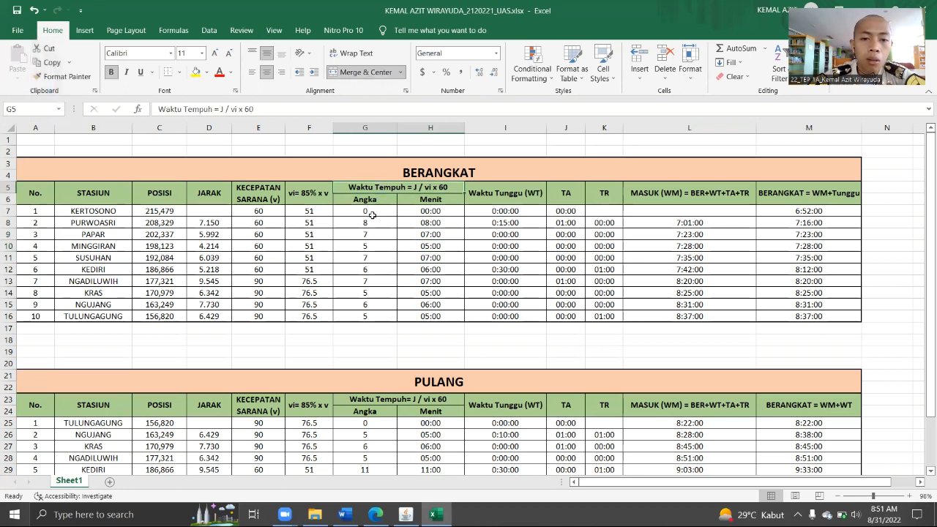
Step: Open Kertosono's Angka travel-time formula in the BERANGKAT table to inspect its references, and cancel the edit
{"action": "left_click", "coordinate": [375, 214]}
{"action": "key", "text": "F2"}
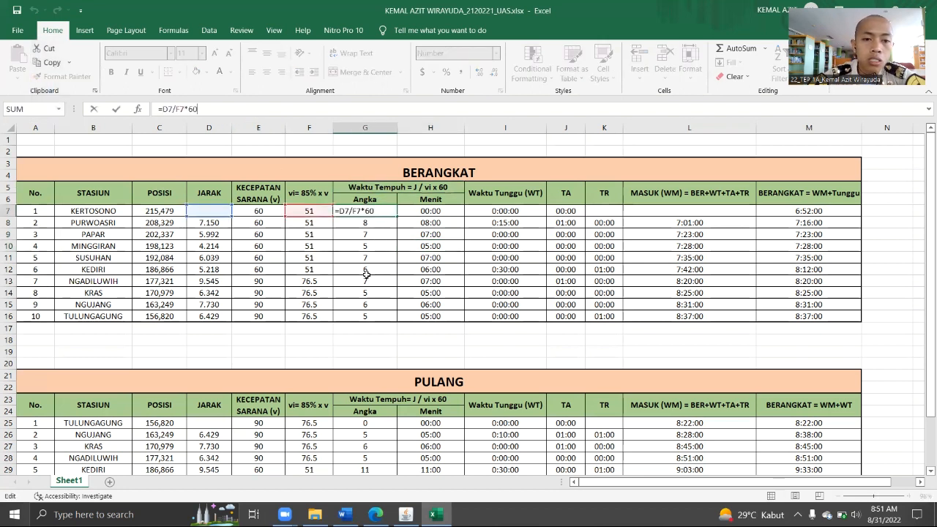
{"action": "left_click", "coordinate": [187, 111]}
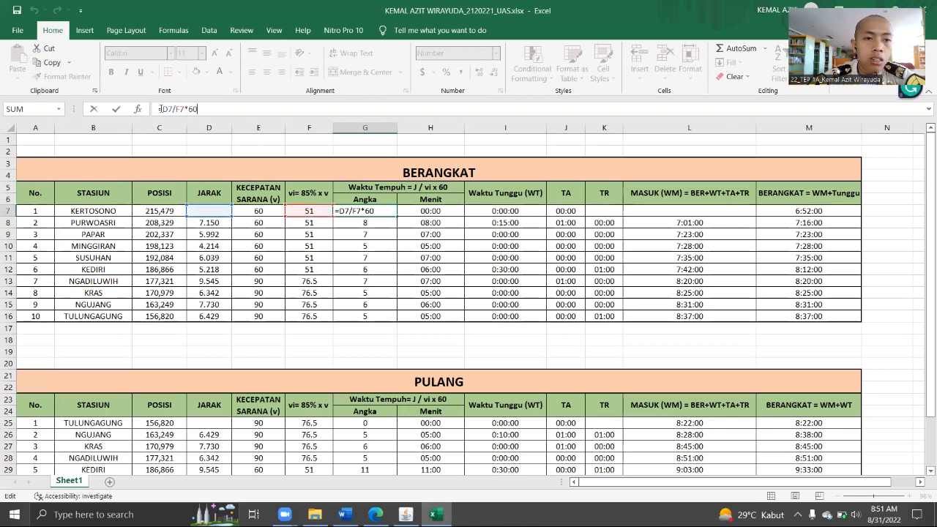
{"action": "left_click_drag", "start_coordinate": [163, 109], "coordinate": [198, 109]}
{"action": "left_click", "coordinate": [377, 244]}
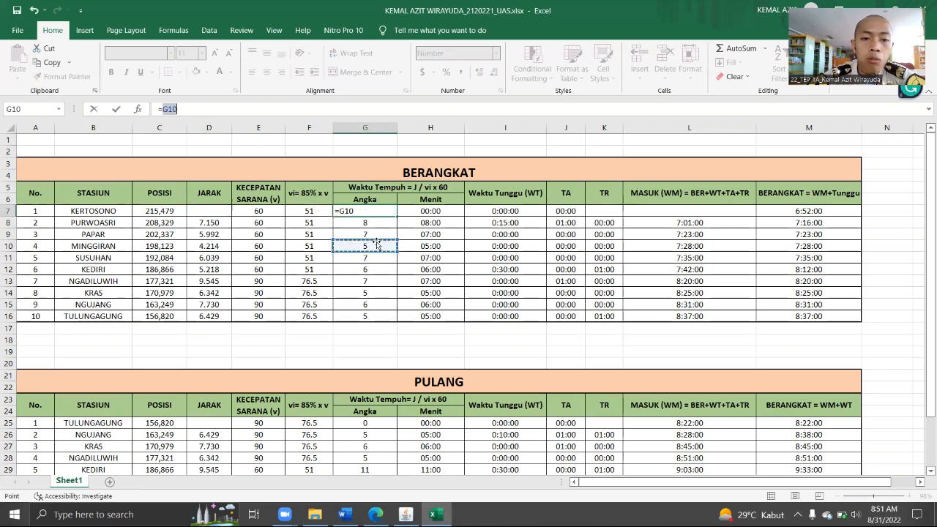
{"action": "key", "text": "Escape"}
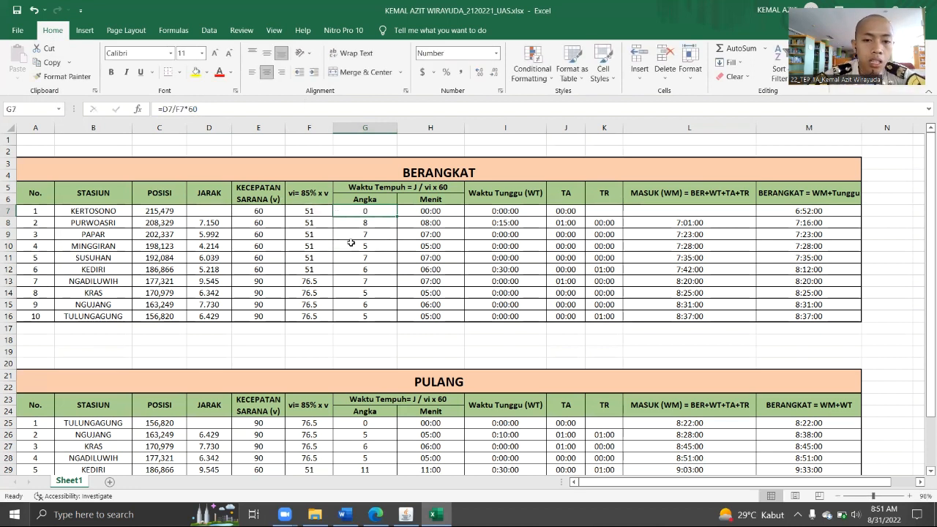
Step: Examine the Waktu Tunggu column of the BERANGKAT table, checking the waiting times at Kediri, Purwoasri and Papar
{"action": "left_click", "coordinate": [524, 268]}
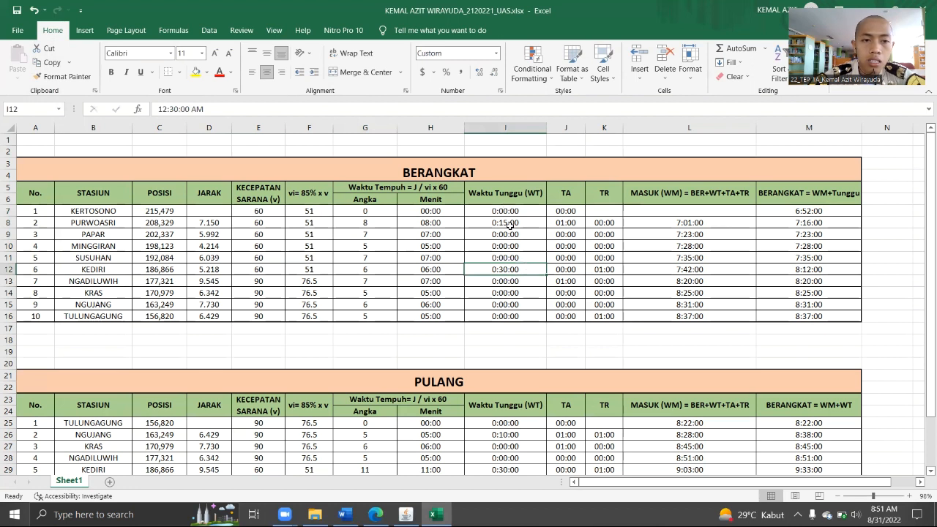
{"action": "left_click_drag", "start_coordinate": [510, 224], "coordinate": [516, 313]}
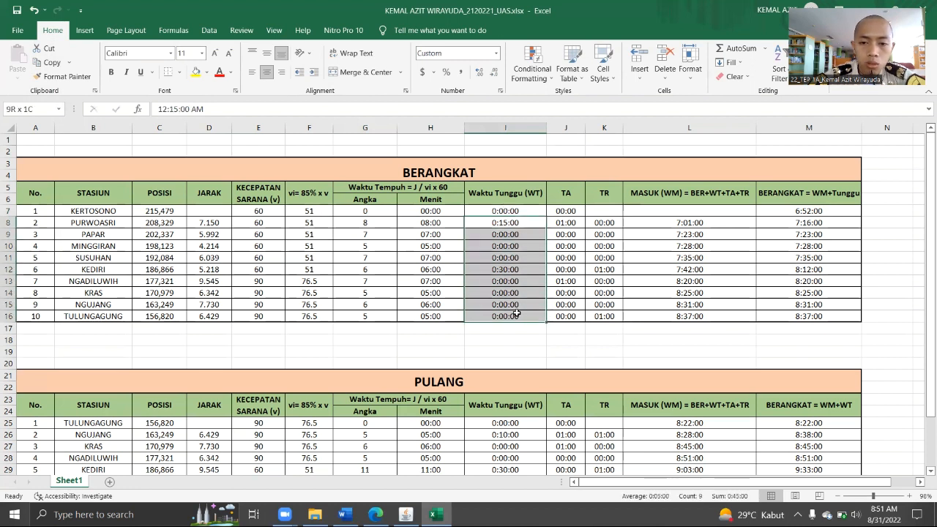
{"action": "left_click", "coordinate": [518, 341]}
{"action": "left_click", "coordinate": [517, 277]}
{"action": "left_click", "coordinate": [515, 270]}
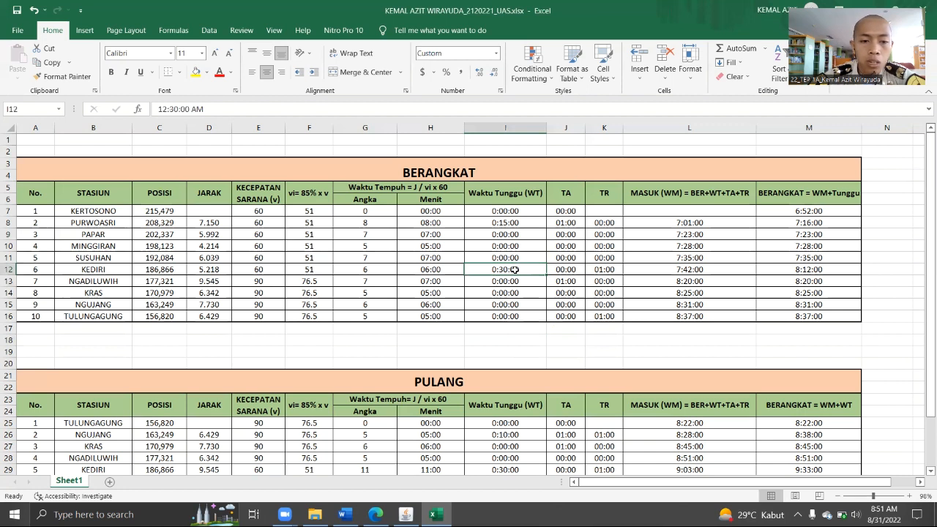
{"action": "left_click", "coordinate": [510, 223]}
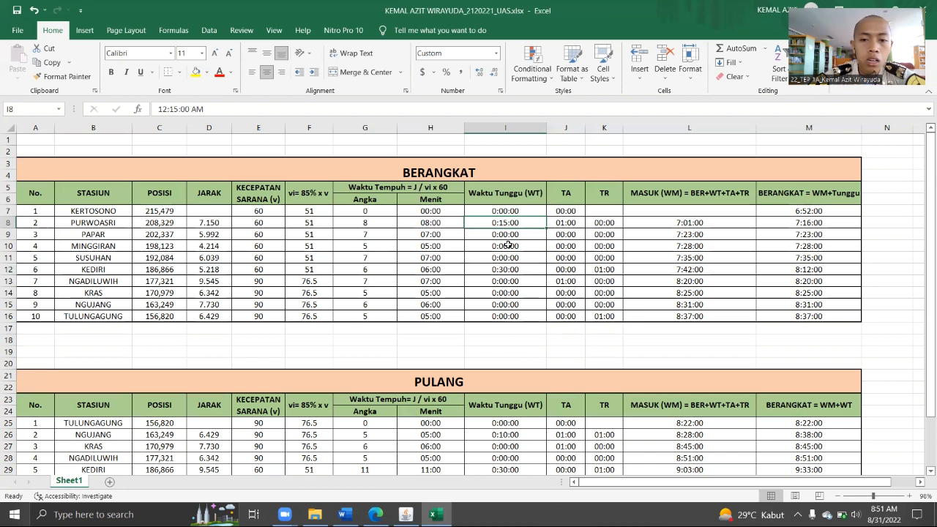
{"action": "left_click", "coordinate": [505, 237]}
{"action": "left_click", "coordinate": [505, 224]}
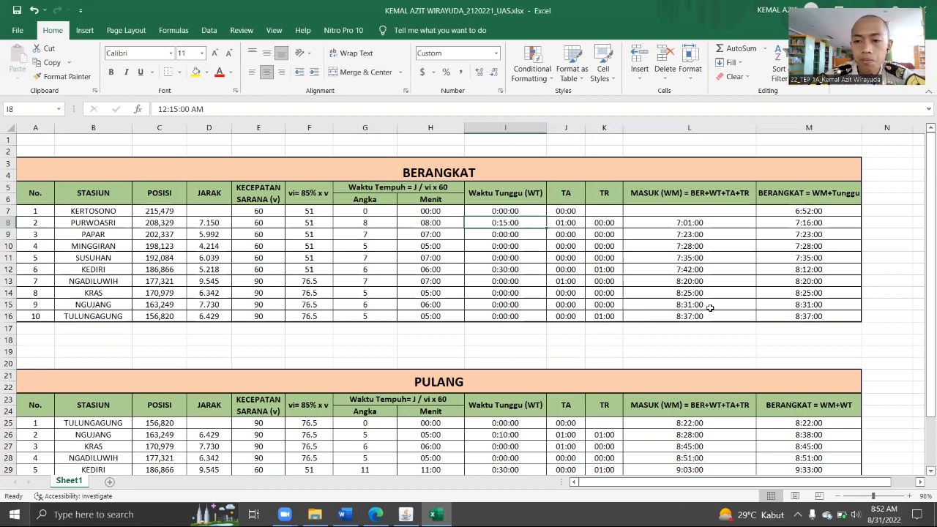
Step: Examine how Purwoasri's MASUK time is calculated from Kertosono's BERANGKAT time, checking the arrival and departure cells of the first rows
{"action": "left_click", "coordinate": [671, 221]}
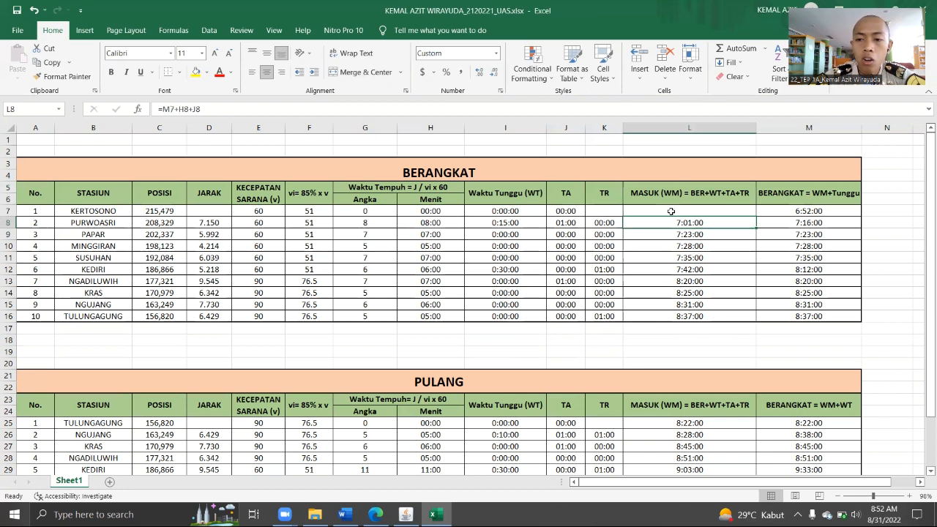
{"action": "left_click", "coordinate": [675, 196]}
{"action": "left_click", "coordinate": [676, 212]}
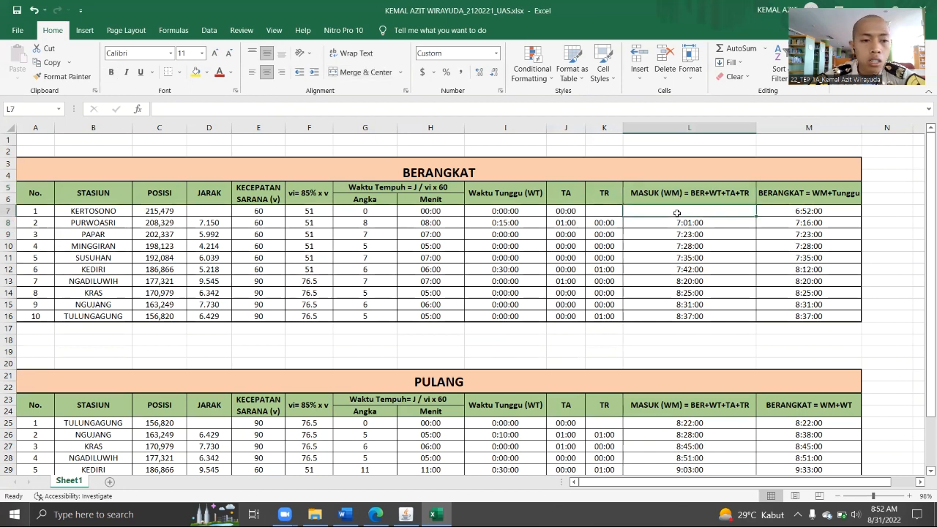
{"action": "left_click", "coordinate": [815, 213]}
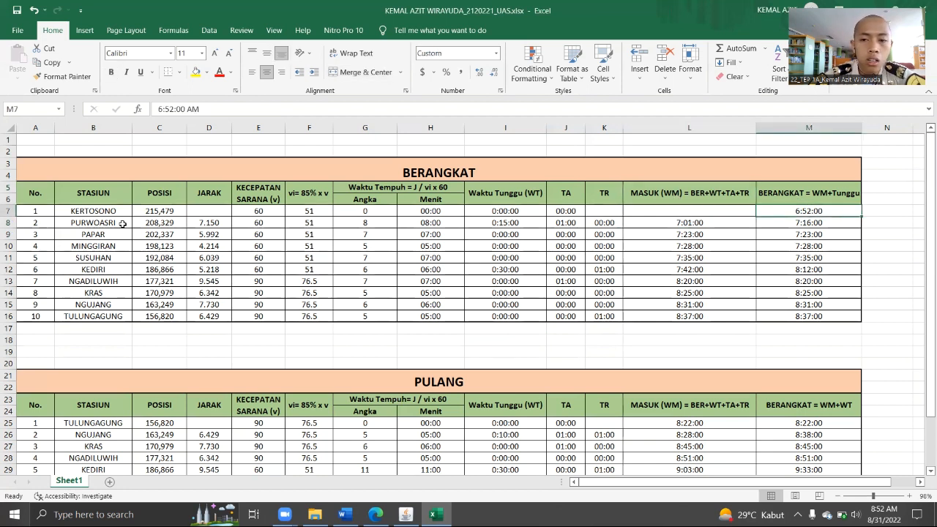
{"action": "left_click", "coordinate": [669, 213]}
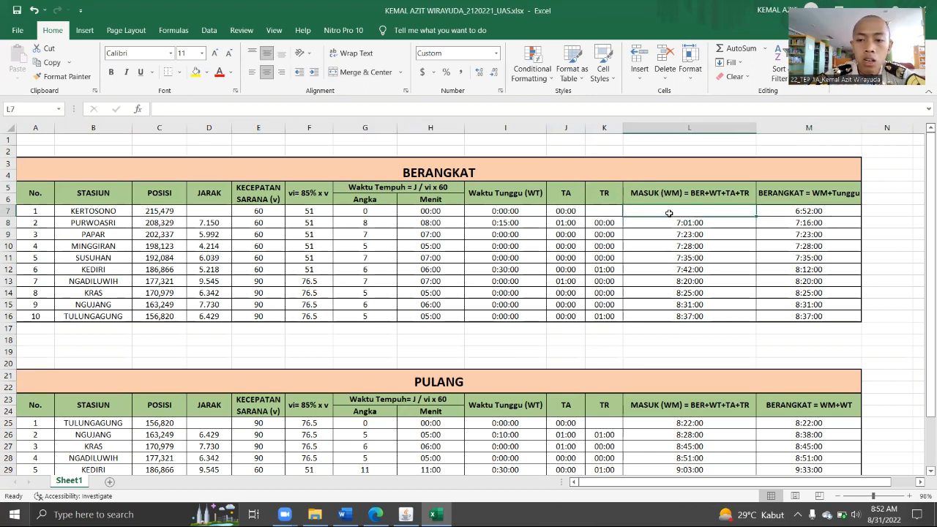
{"action": "left_click", "coordinate": [796, 211]}
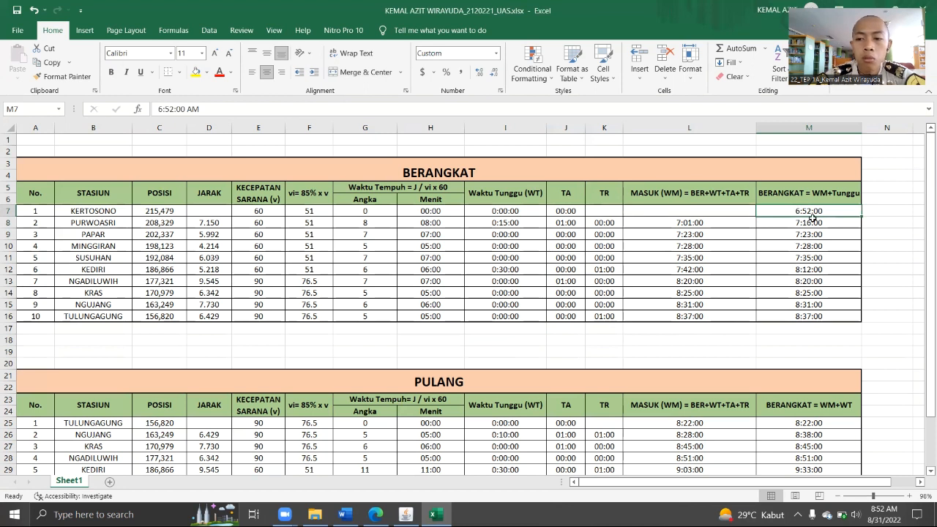
{"action": "left_click", "coordinate": [688, 223]}
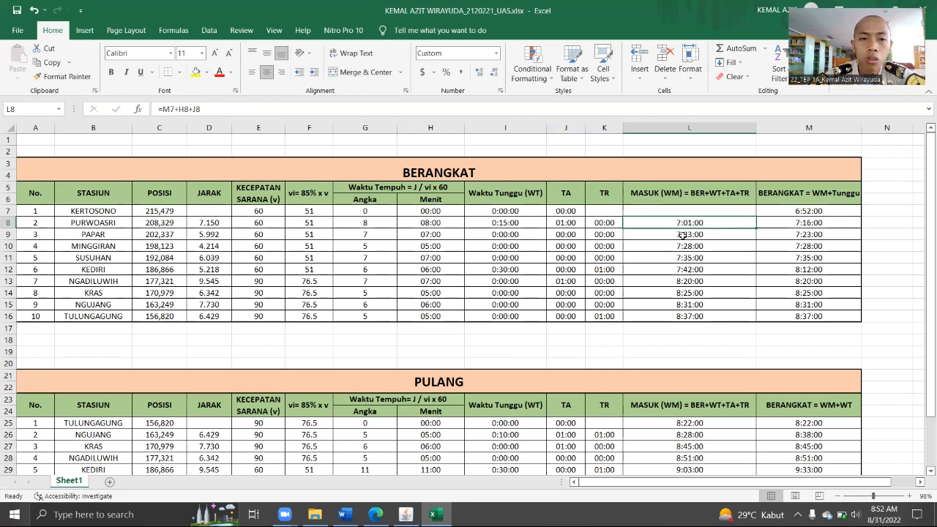
Step: Inspect the cell references in Purwoasri's MASUK and BERANGKAT formulas, and check Kediri's MASUK formula in the BERANGKAT table
{"action": "left_click", "coordinate": [245, 109]}
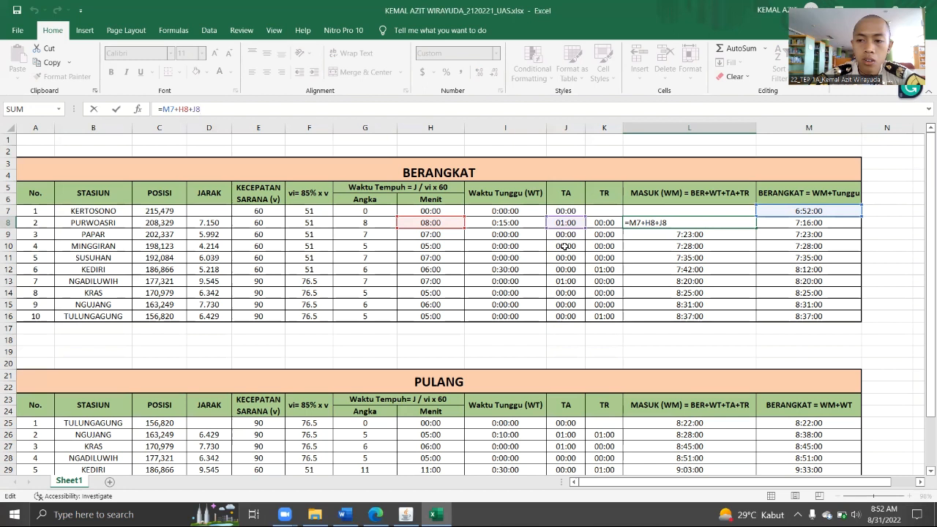
{"action": "left_click", "coordinate": [790, 222]}
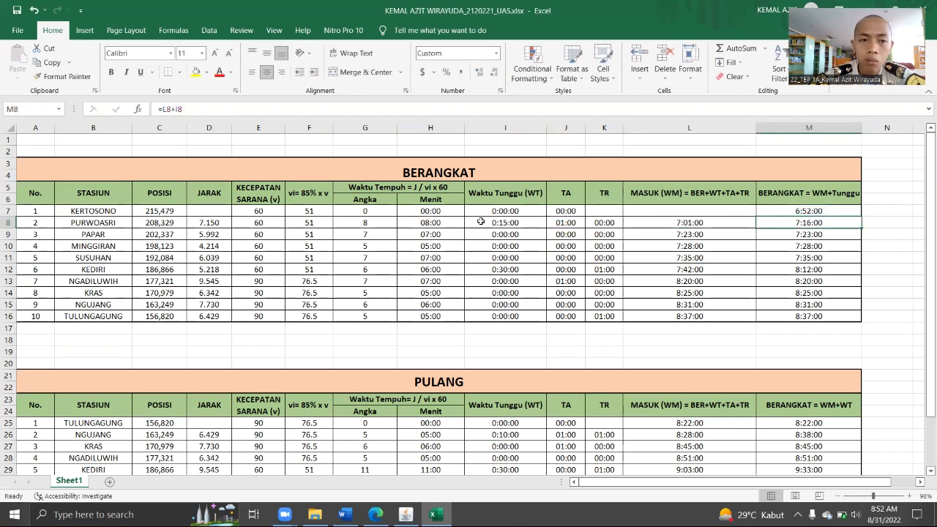
{"action": "key", "text": "F2"}
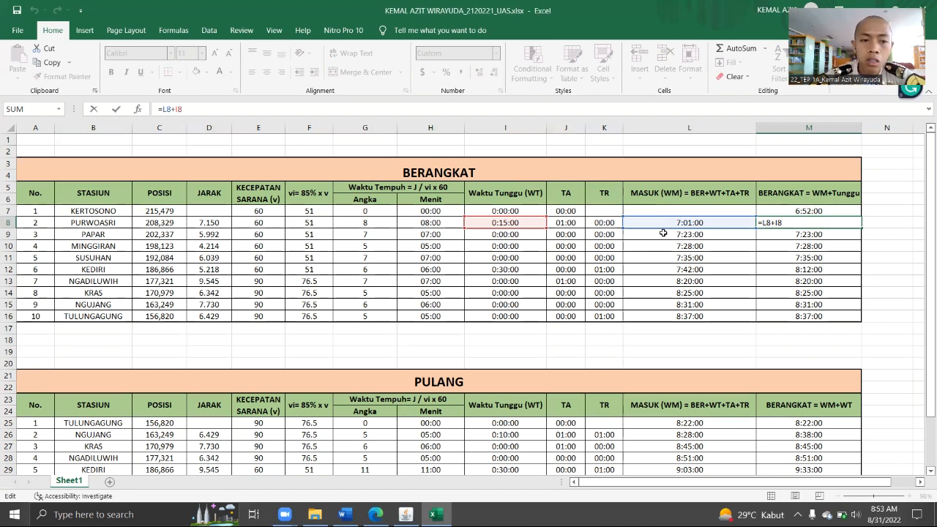
{"action": "left_click", "coordinate": [643, 265]}
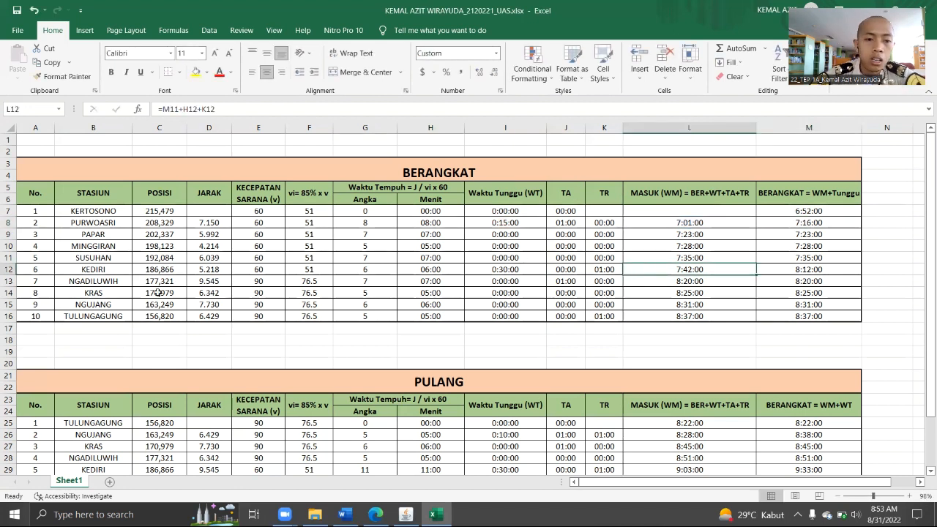
{"action": "left_click", "coordinate": [134, 246]}
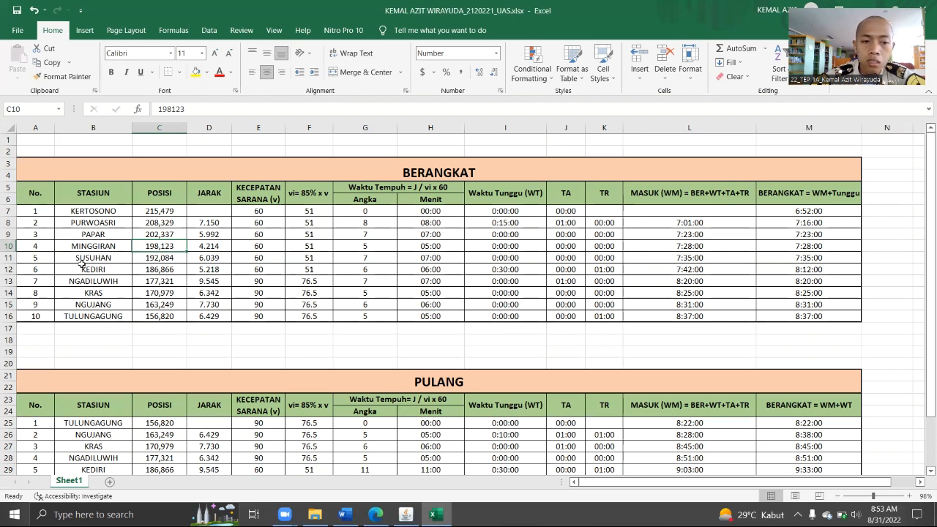
Step: Switch to jTrainGraph, review the KLB train's arrival and departure times from Kertosono to Tulungagung, and return to the Excel BERANGKAT table
{"action": "left_click", "coordinate": [405, 515]}
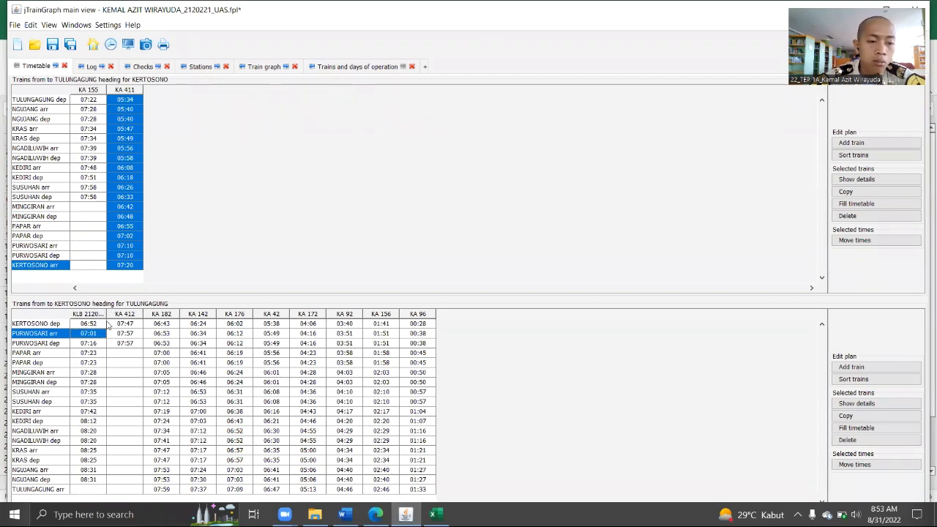
{"action": "left_click", "coordinate": [95, 325]}
{"action": "left_click", "coordinate": [95, 344]}
{"action": "left_click", "coordinate": [95, 353]}
{"action": "left_click", "coordinate": [90, 372]}
{"action": "left_click", "coordinate": [88, 401]}
{"action": "left_click", "coordinate": [88, 420]}
{"action": "left_click_drag", "start_coordinate": [89, 443], "coordinate": [88, 447]}
{"action": "left_click_drag", "start_coordinate": [87, 472], "coordinate": [87, 478]}
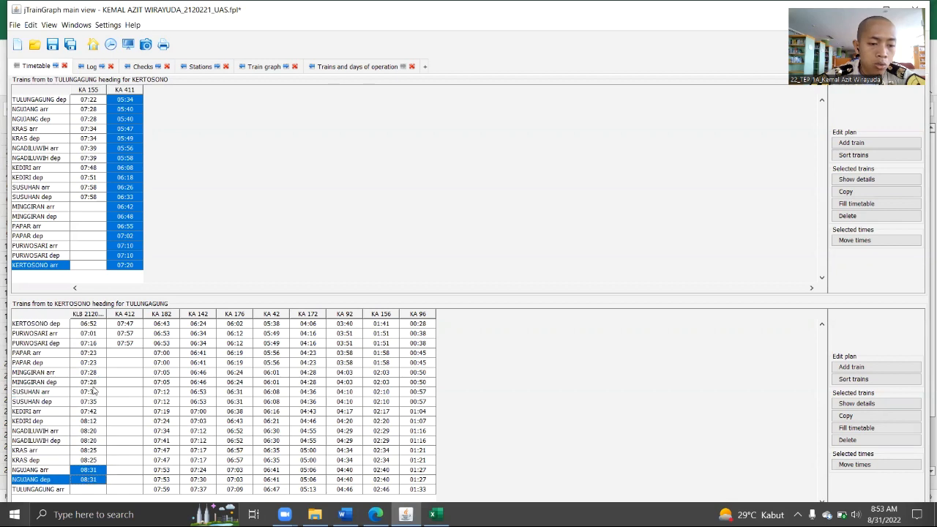
{"action": "left_click", "coordinate": [93, 489]}
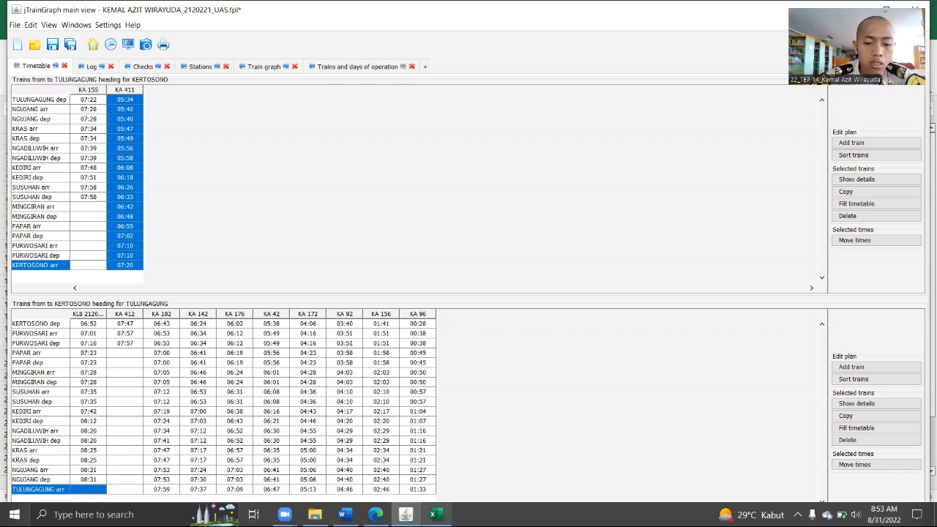
{"action": "mouse_move", "coordinate": [434, 513]}
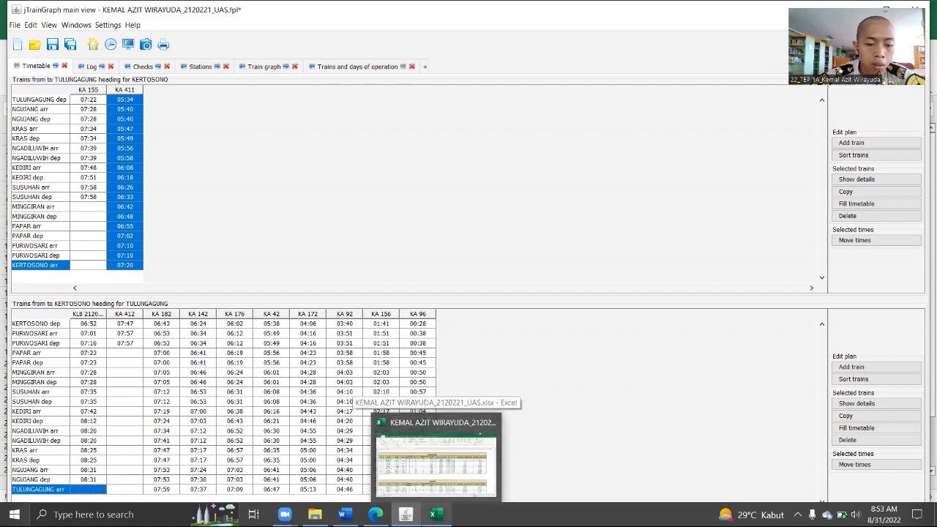
{"action": "left_click", "coordinate": [435, 457]}
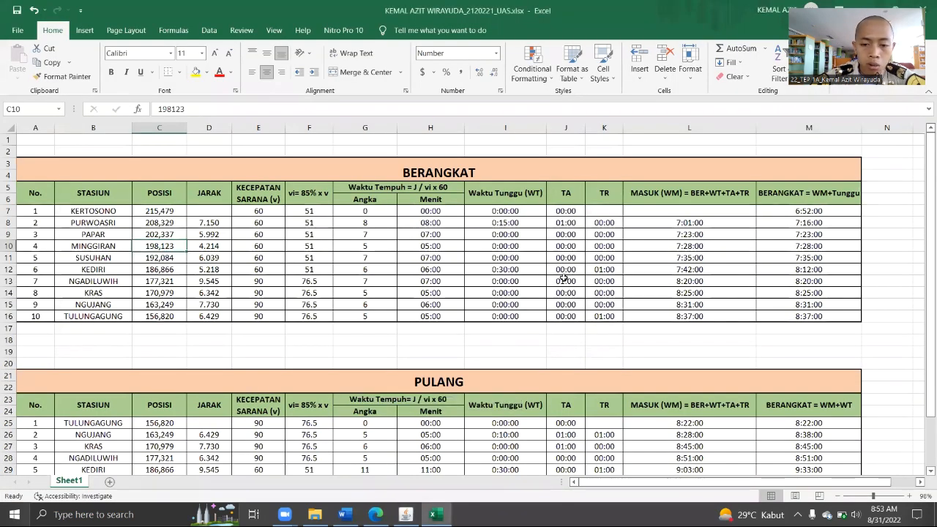
Step: Switch to jTrainGraph, examine the Checks results for rule violations, and return to the timetable
{"action": "left_click", "coordinate": [405, 514]}
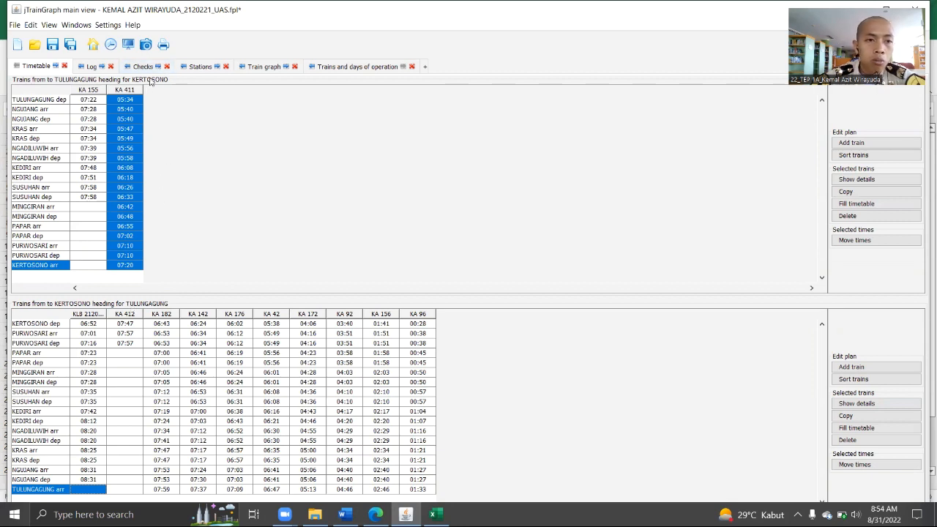
{"action": "left_click", "coordinate": [149, 69]}
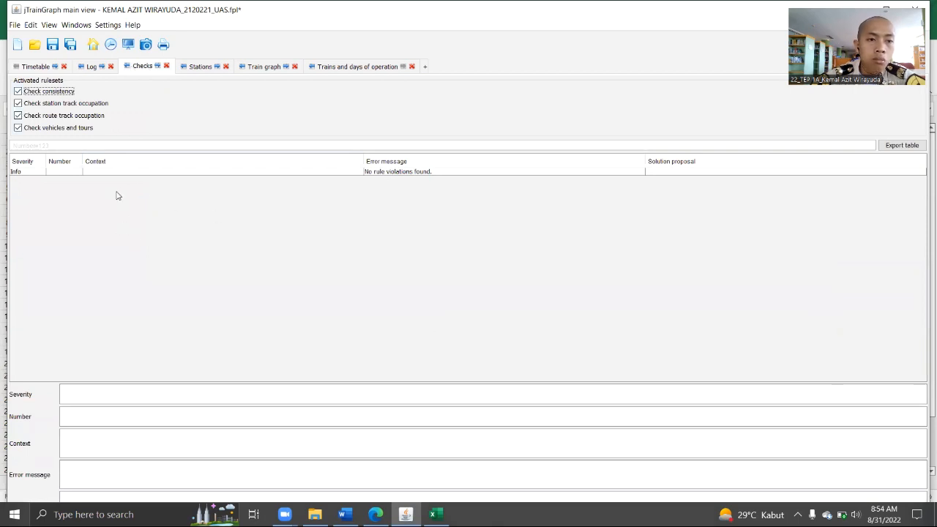
{"action": "left_click", "coordinate": [130, 70]}
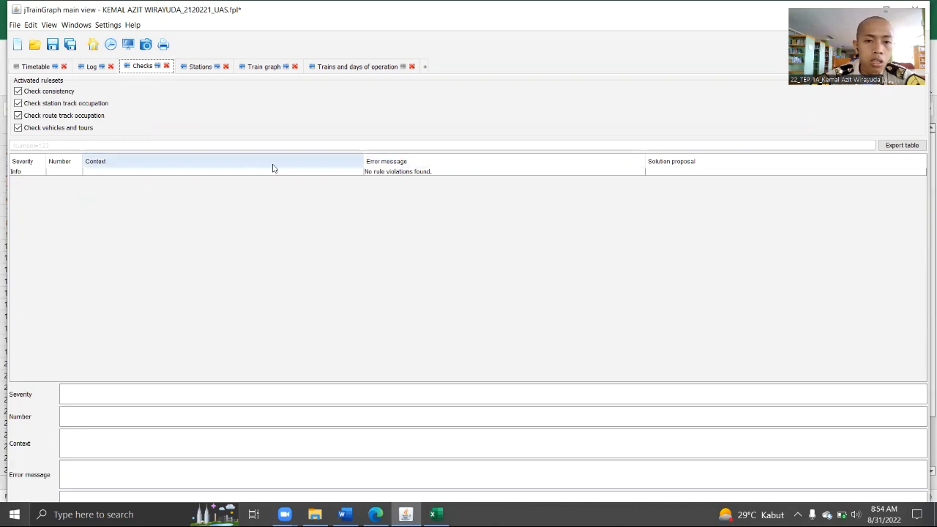
{"action": "left_click", "coordinate": [33, 67]}
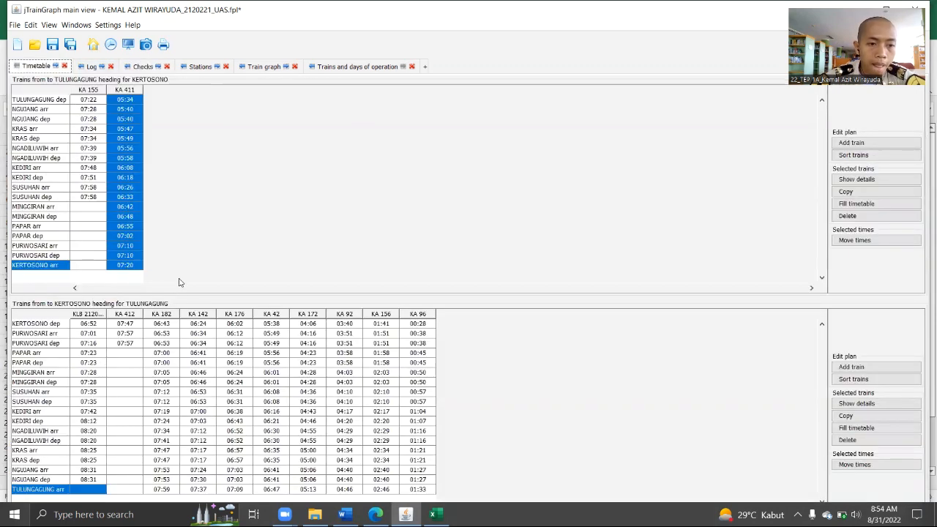
Step: Find the KLB train with the train search and open its details window
{"action": "left_click", "coordinate": [44, 26]}
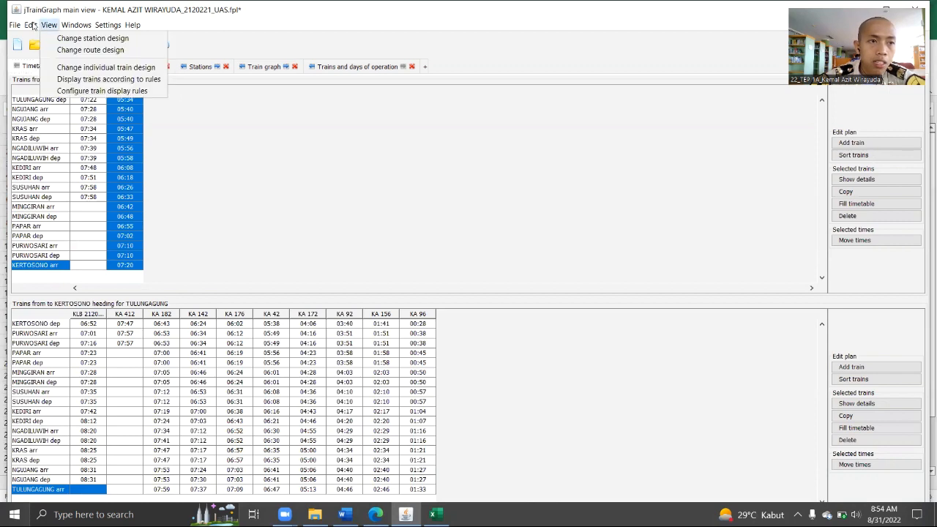
{"action": "mouse_move", "coordinate": [30, 24]}
{"action": "left_click", "coordinate": [58, 79]}
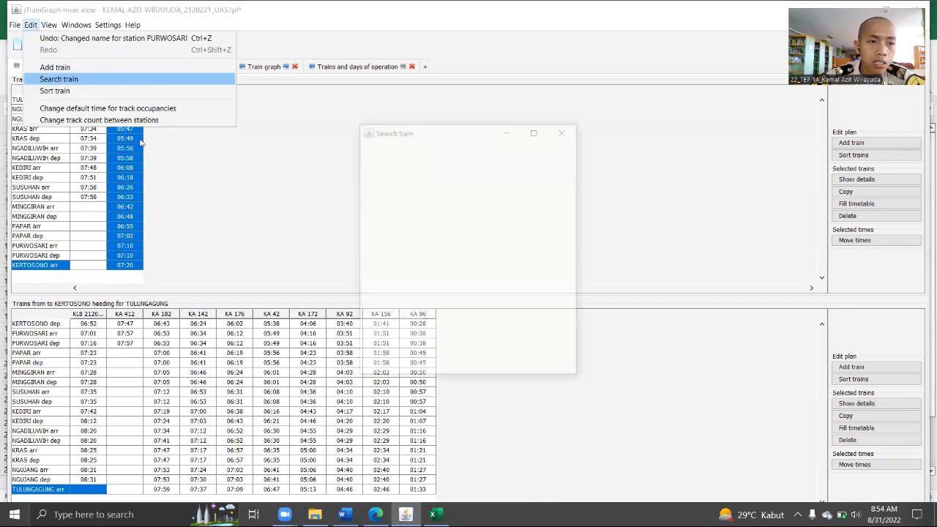
{"action": "left_click", "coordinate": [387, 211]}
{"action": "left_click", "coordinate": [392, 249]}
{"action": "left_click", "coordinate": [377, 256]}
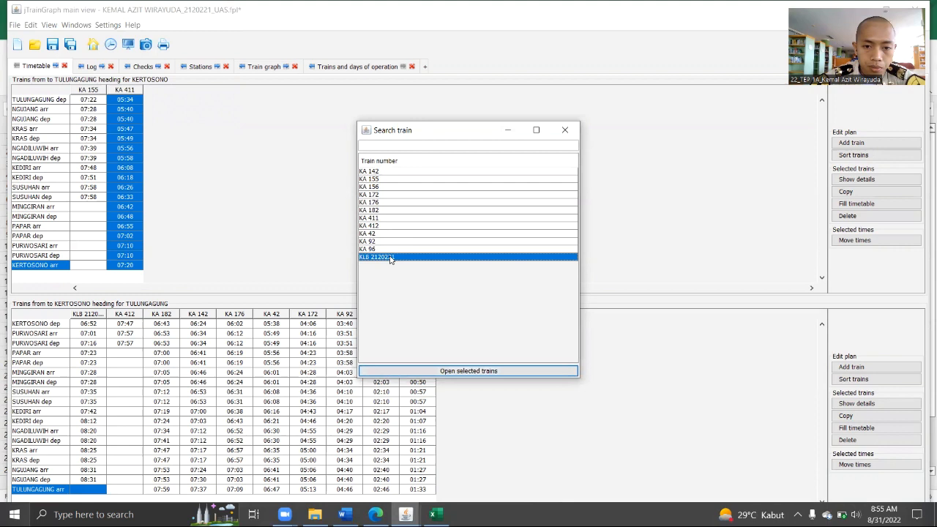
{"action": "left_click", "coordinate": [481, 366]}
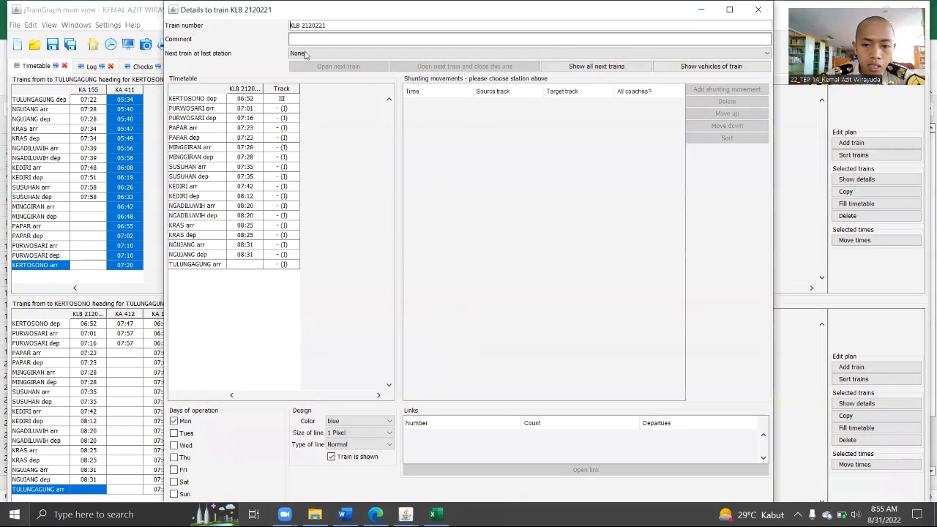
{"action": "left_click_drag", "start_coordinate": [301, 16], "coordinate": [383, 115]}
Step: Show the Checks results behind the KLB train's details and set its Purwosari arrival track to II
{"action": "left_click", "coordinate": [142, 67]}
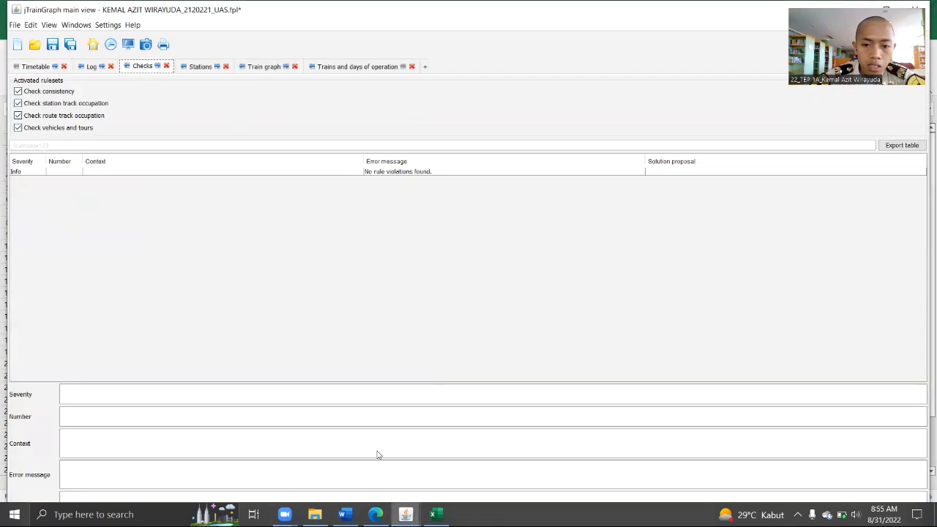
{"action": "mouse_move", "coordinate": [405, 514]}
{"action": "left_click", "coordinate": [469, 457]}
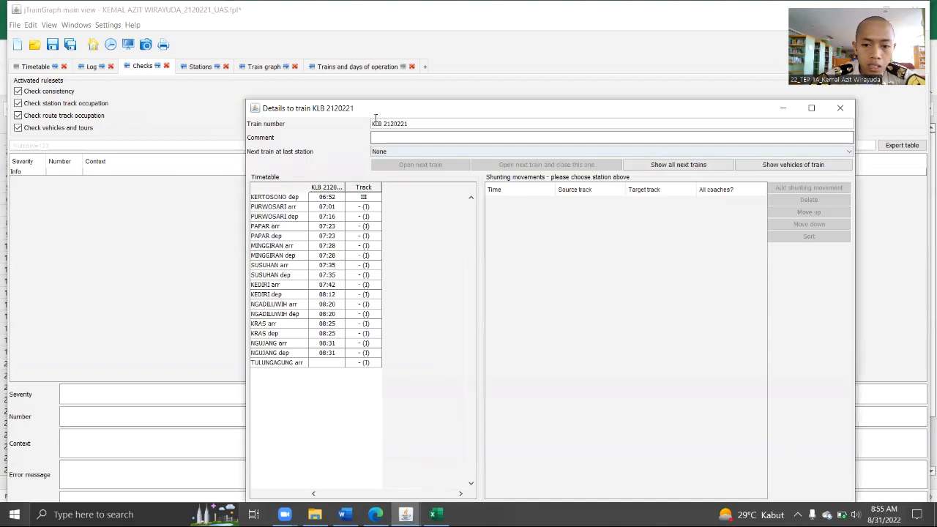
{"action": "left_click_drag", "start_coordinate": [378, 103], "coordinate": [426, 47]}
{"action": "left_click", "coordinate": [404, 150]}
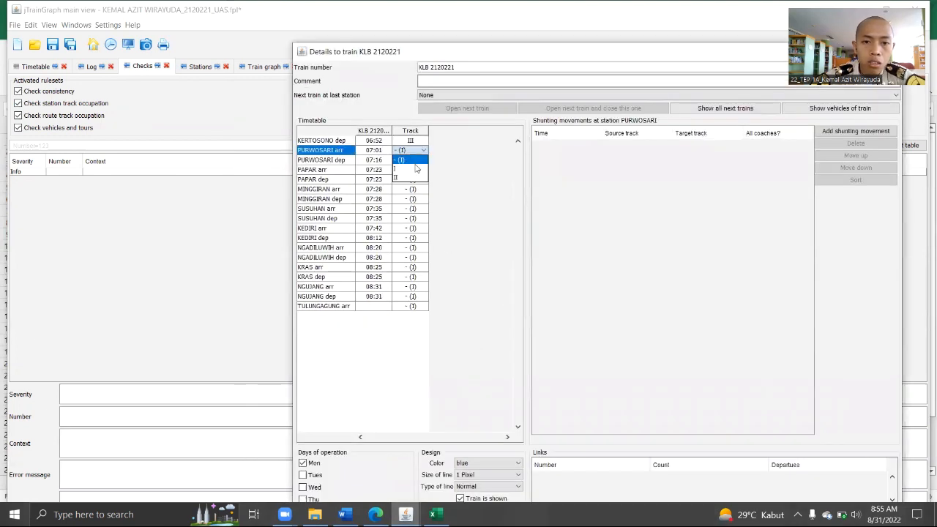
{"action": "left_click", "coordinate": [421, 176]}
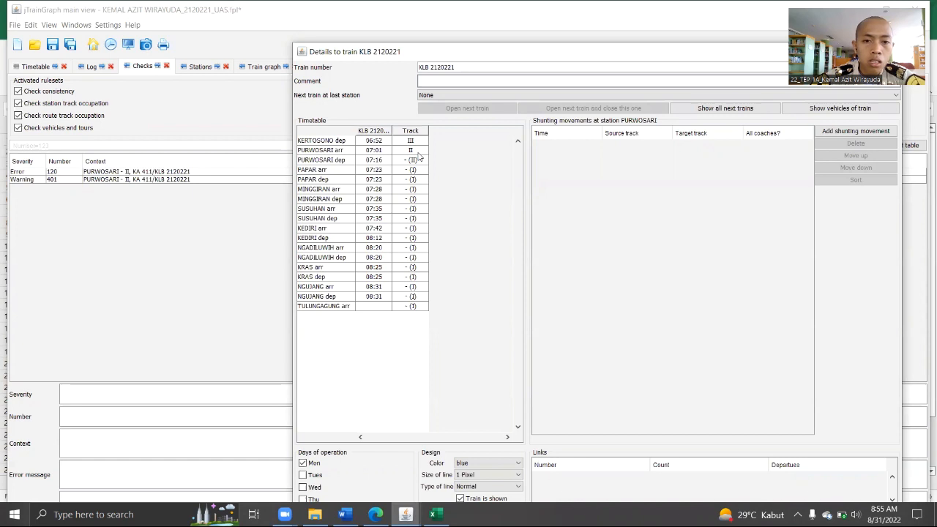
Step: Examine the error and warning entries for Purwosari track II in the Checks results, including their messages and solution proposals
{"action": "left_click", "coordinate": [188, 244]}
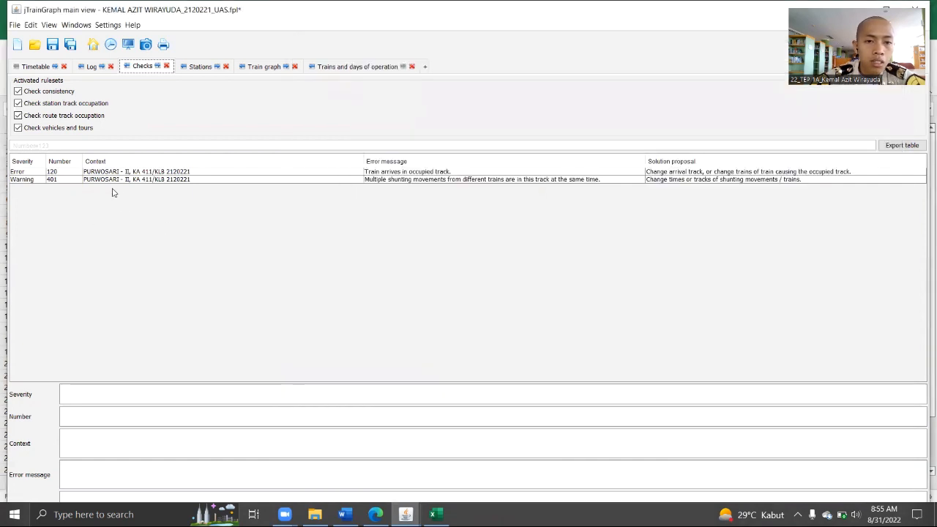
{"action": "left_click", "coordinate": [26, 180]}
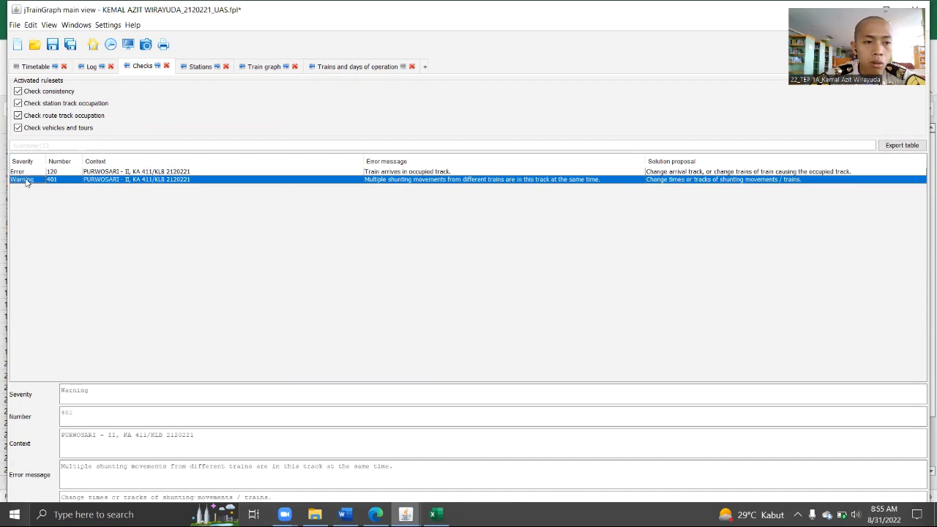
{"action": "left_click", "coordinate": [28, 172]}
{"action": "left_click", "coordinate": [29, 180]}
{"action": "left_click", "coordinate": [32, 172]}
{"action": "left_click", "coordinate": [31, 180]}
{"action": "left_click", "coordinate": [30, 172]}
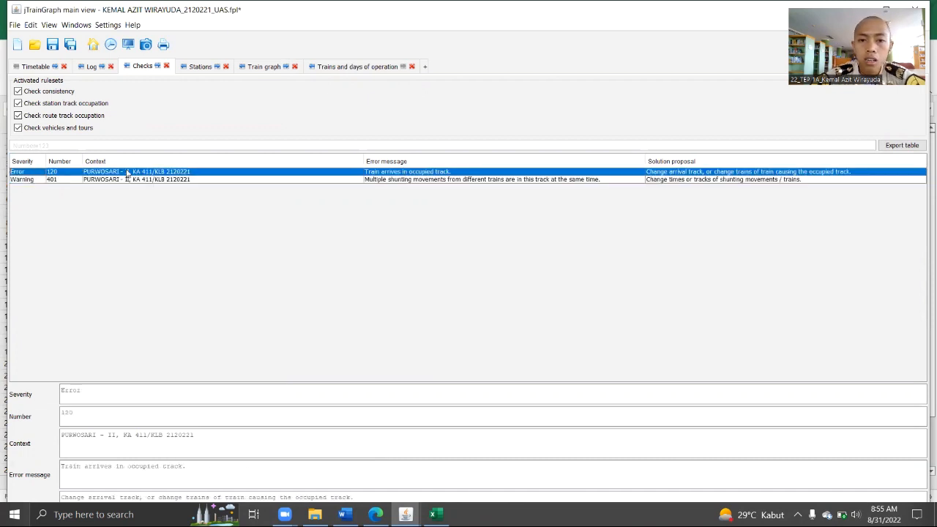
{"action": "left_click", "coordinate": [407, 181]}
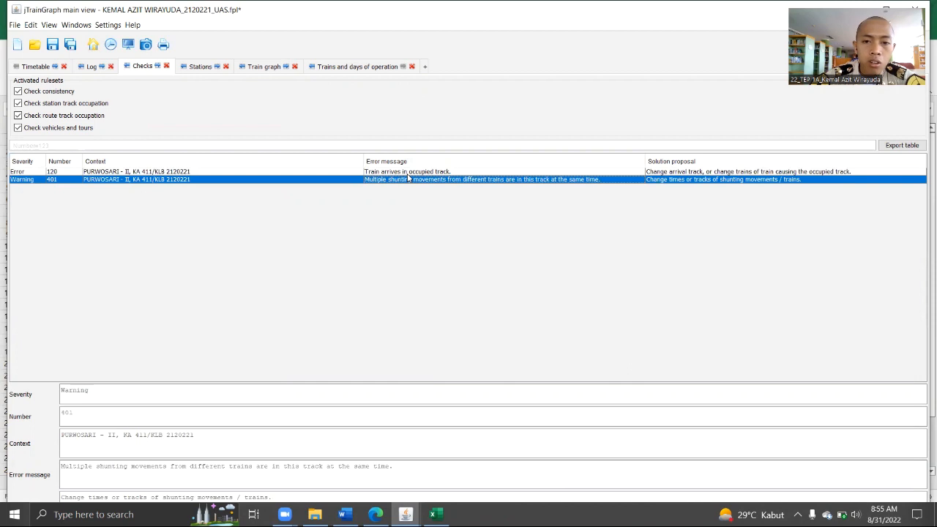
{"action": "left_click", "coordinate": [408, 173]}
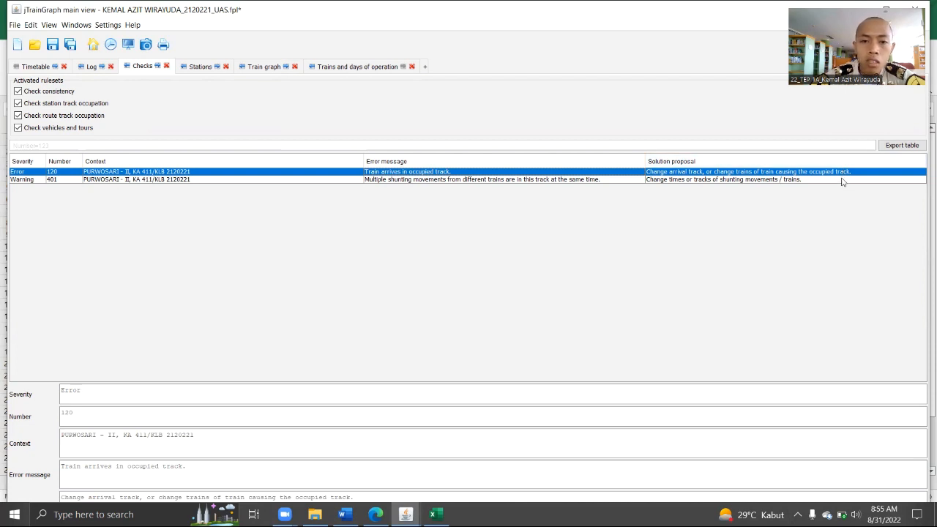
{"action": "left_click", "coordinate": [33, 180]}
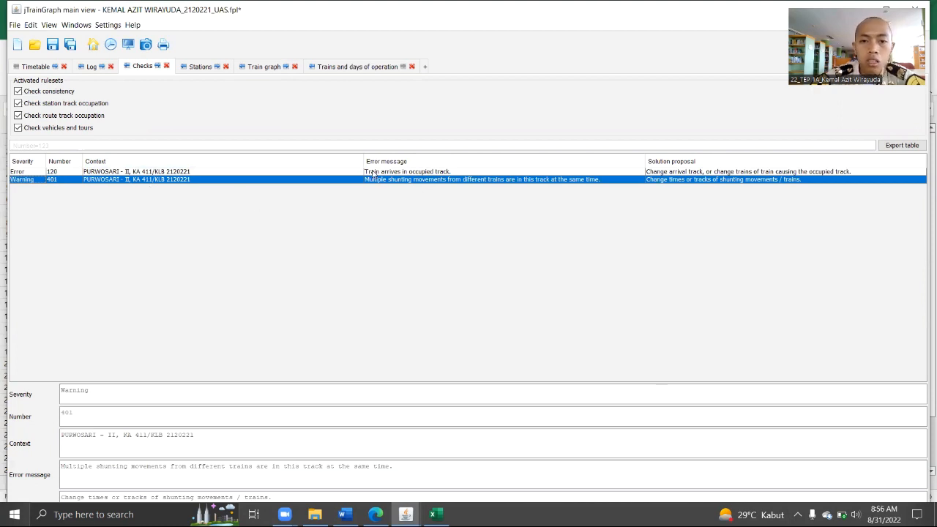
{"action": "left_click", "coordinate": [426, 174]}
{"action": "left_click", "coordinate": [429, 181]}
{"action": "left_click", "coordinate": [427, 174]}
{"action": "left_click", "coordinate": [430, 181]}
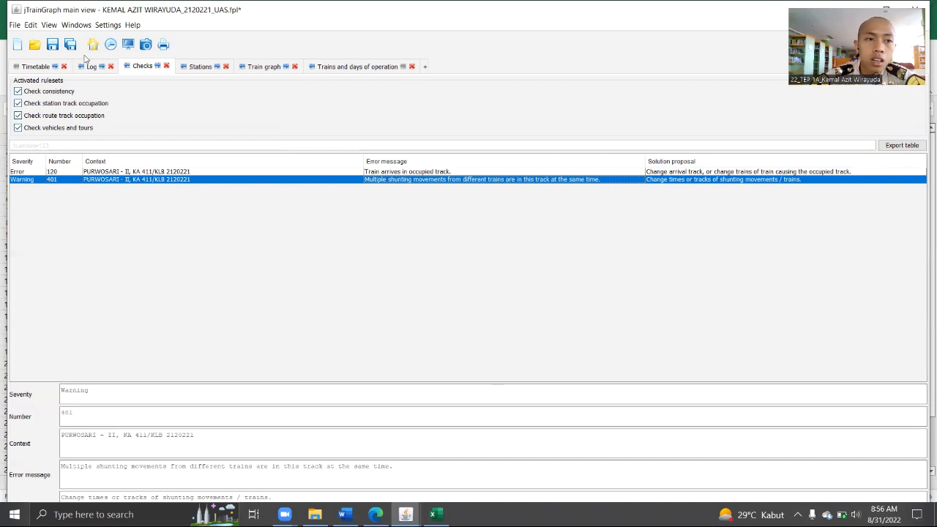
{"action": "left_click", "coordinate": [27, 26]}
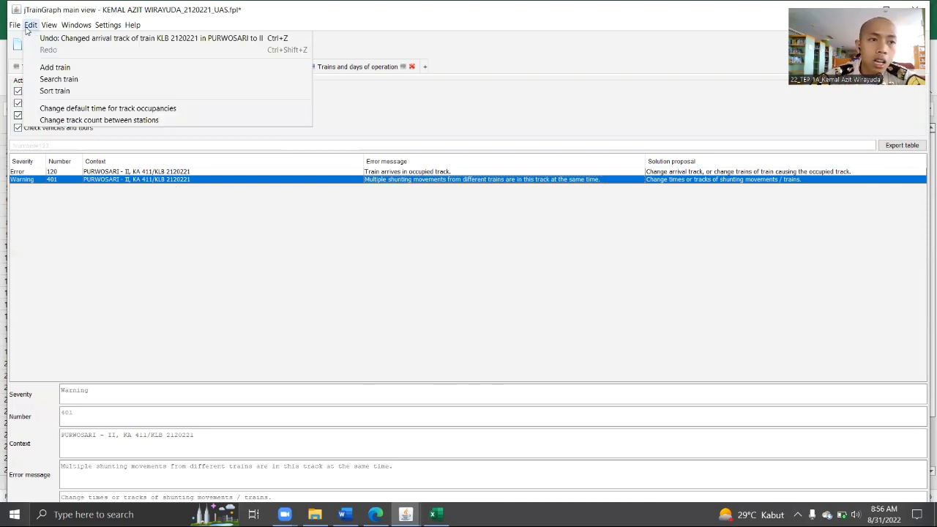
{"action": "left_click", "coordinate": [49, 81]}
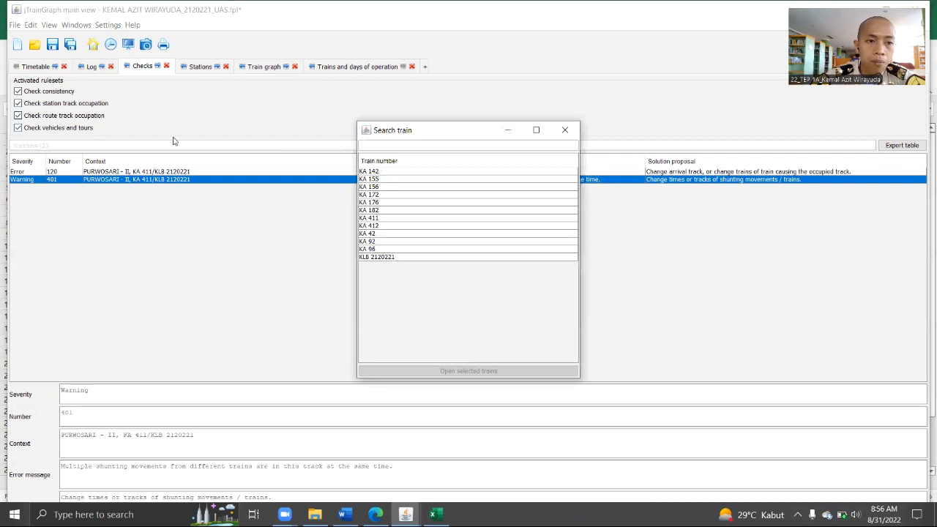
{"action": "left_click_drag", "start_coordinate": [399, 121], "coordinate": [259, 258]}
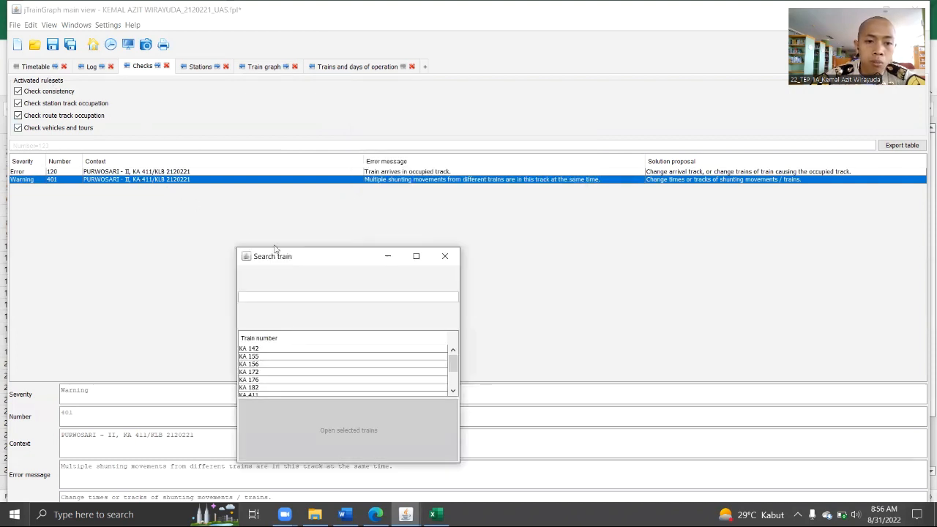
{"action": "left_click_drag", "start_coordinate": [279, 247], "coordinate": [348, 96]}
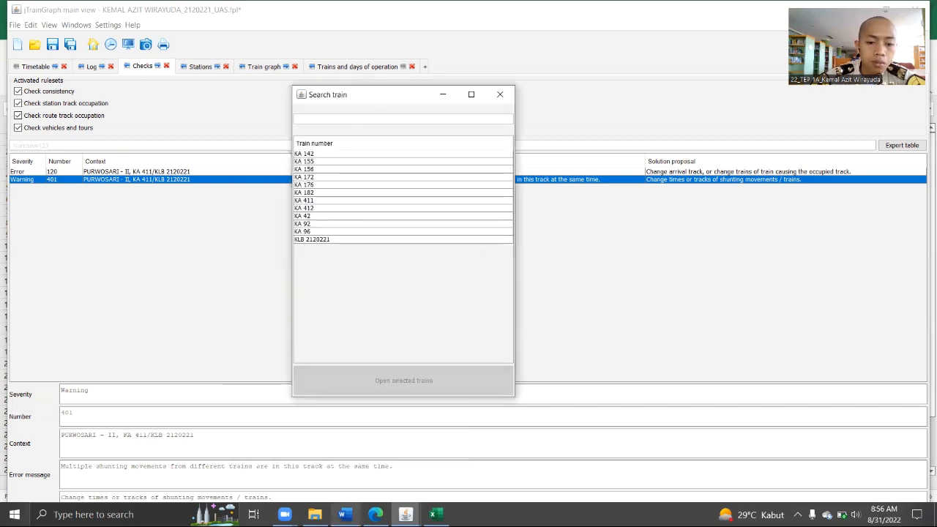
Step: Bring the KLB train's details window in front of the Checks results and reset its Purwosari arrival track to the default (-)
{"action": "left_click", "coordinate": [344, 515]}
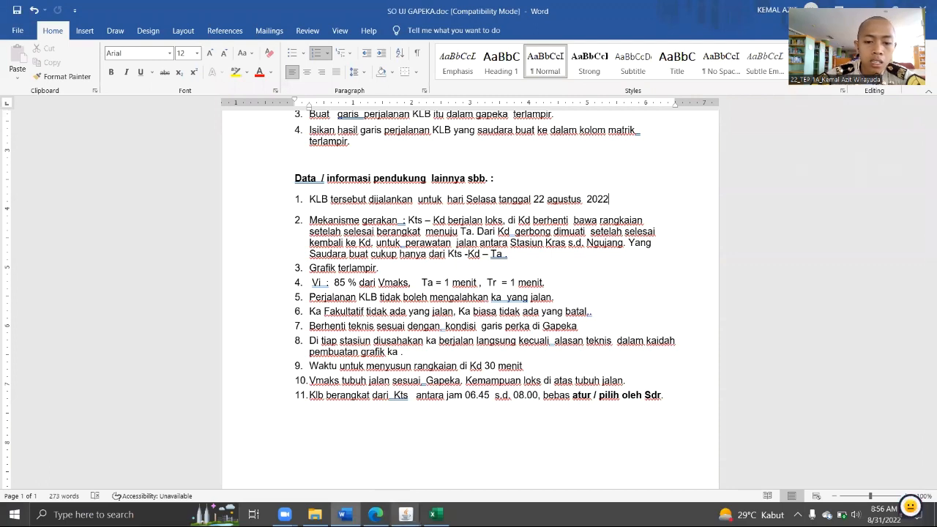
{"action": "mouse_move", "coordinate": [405, 515]}
{"action": "left_click", "coordinate": [441, 483]}
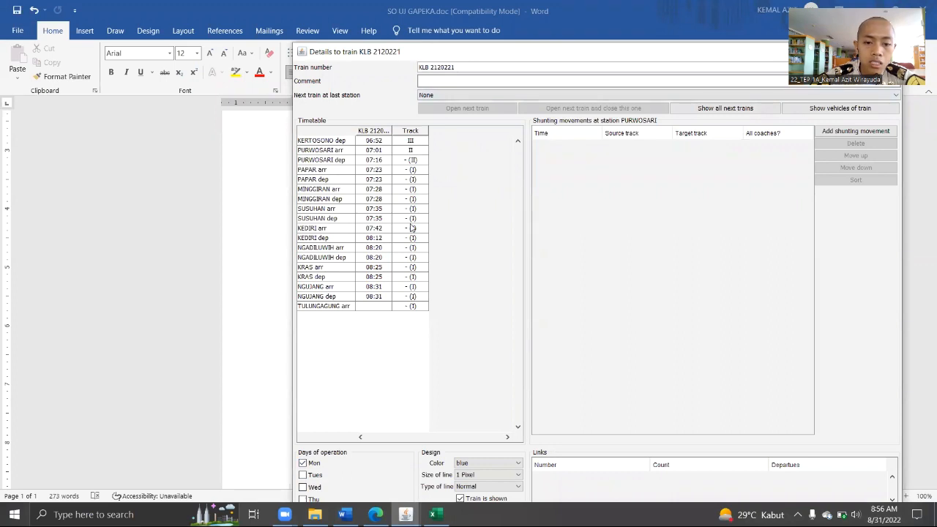
{"action": "mouse_move", "coordinate": [406, 514]}
{"action": "left_click", "coordinate": [378, 461]}
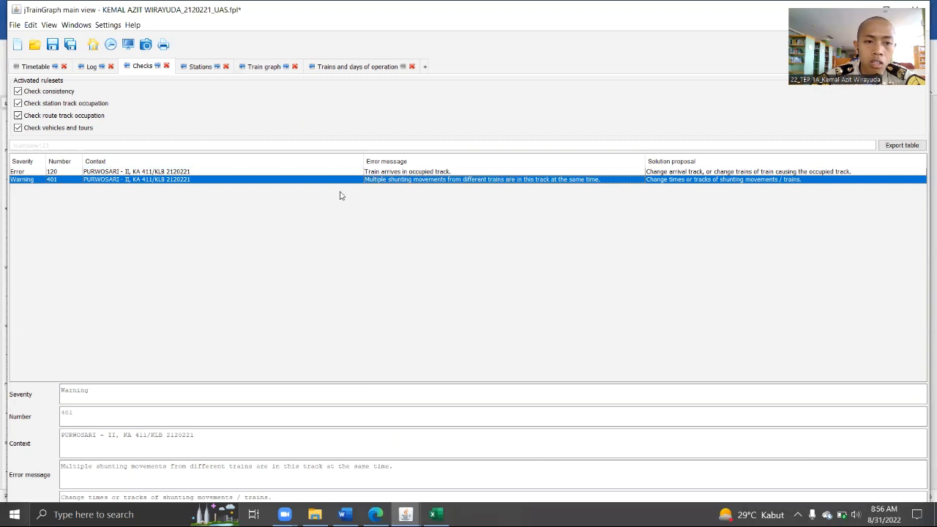
{"action": "mouse_move", "coordinate": [406, 514]}
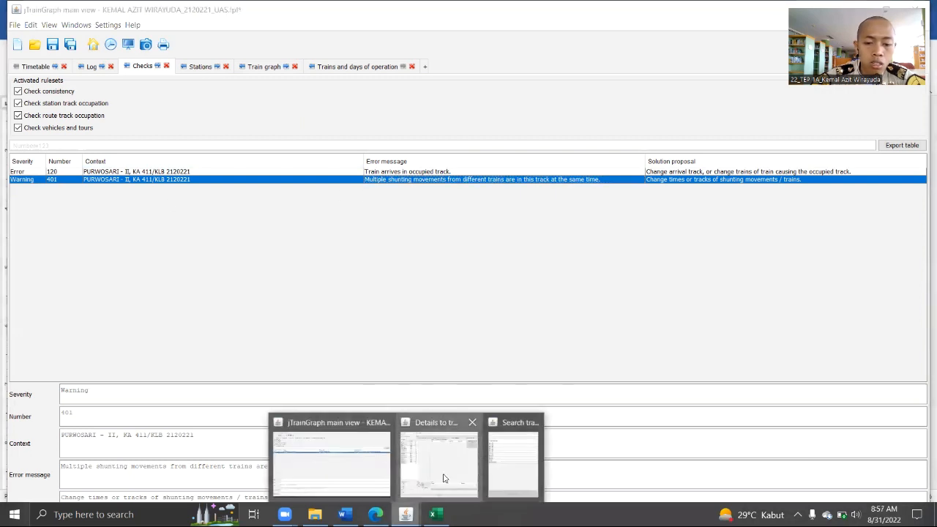
{"action": "left_click", "coordinate": [439, 455]}
{"action": "left_click", "coordinate": [330, 151]}
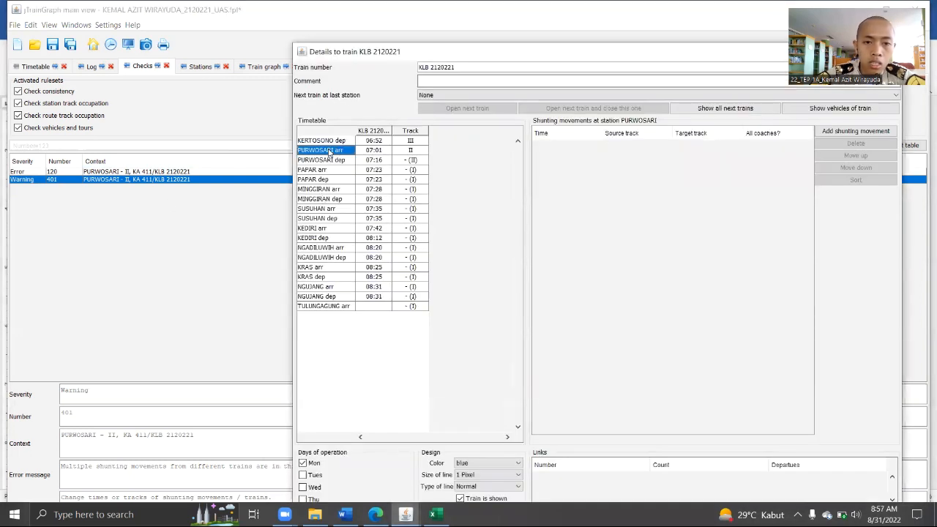
{"action": "left_click", "coordinate": [409, 150]}
{"action": "left_click", "coordinate": [423, 150]}
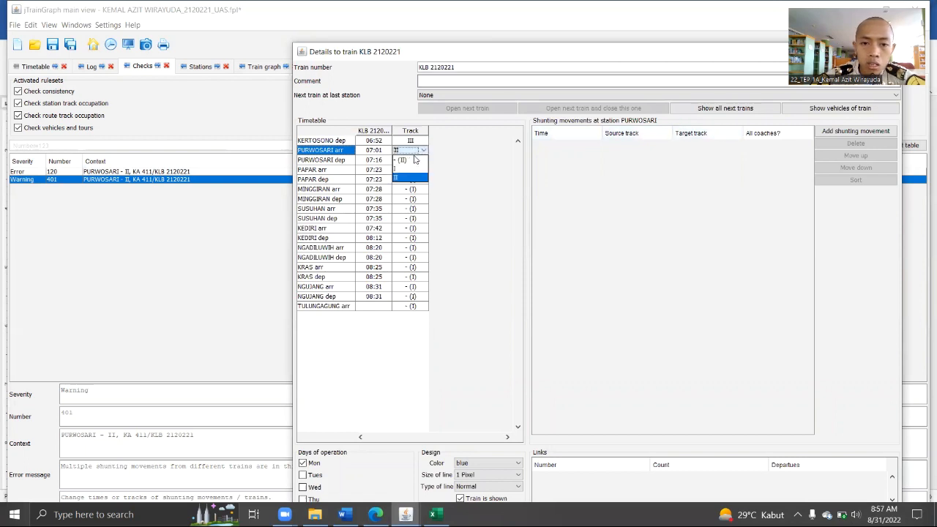
{"action": "left_click", "coordinate": [413, 161]}
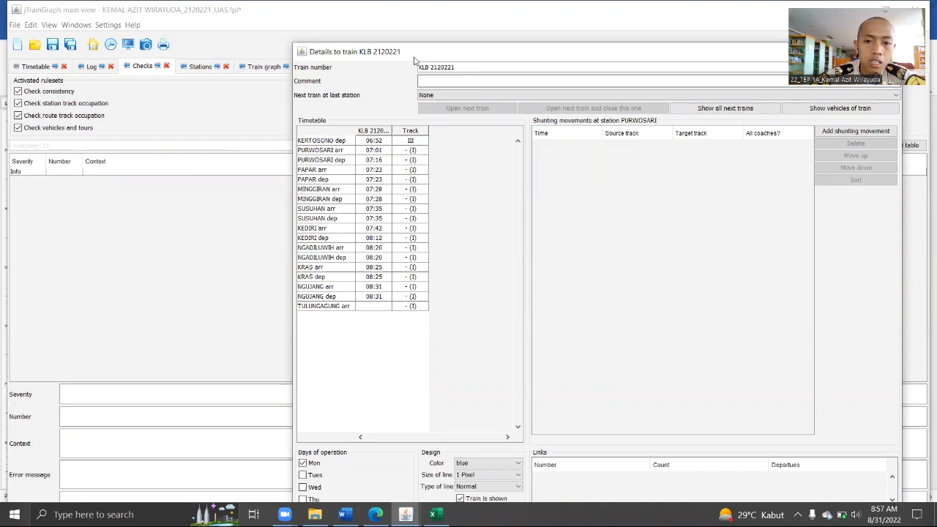
Step: Uncover the Checks results behind the KLB train's details, examine them for rule violations, and close the details window
{"action": "left_click_drag", "start_coordinate": [414, 56], "coordinate": [359, 344]}
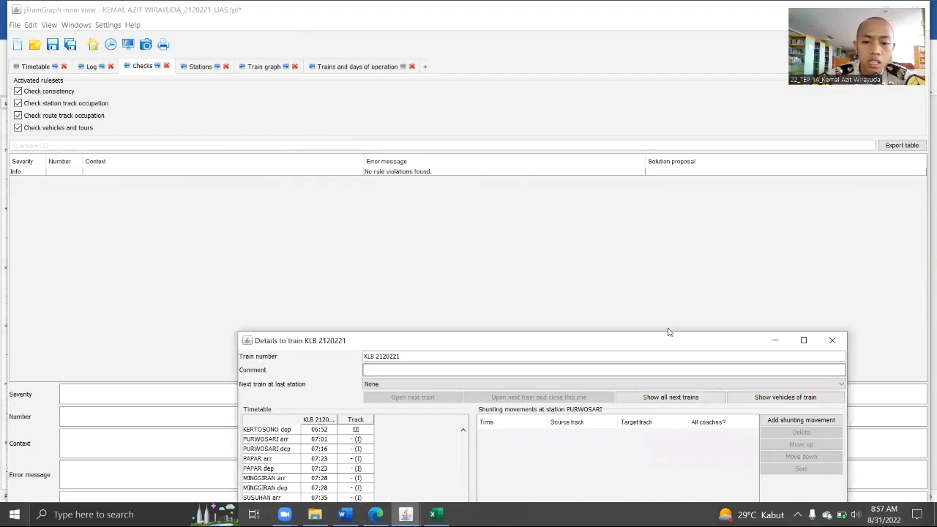
{"action": "left_click_drag", "start_coordinate": [650, 344], "coordinate": [510, 238]}
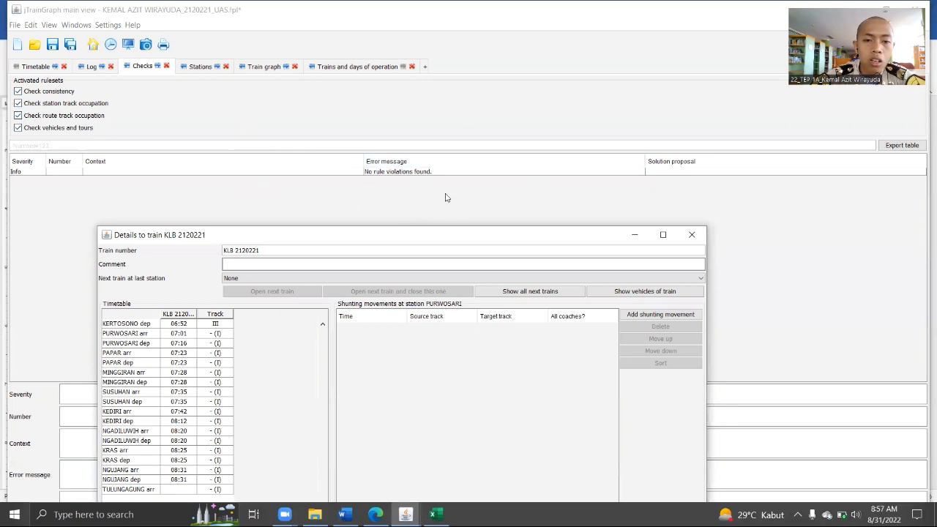
{"action": "left_click_drag", "start_coordinate": [281, 237], "coordinate": [360, 77]}
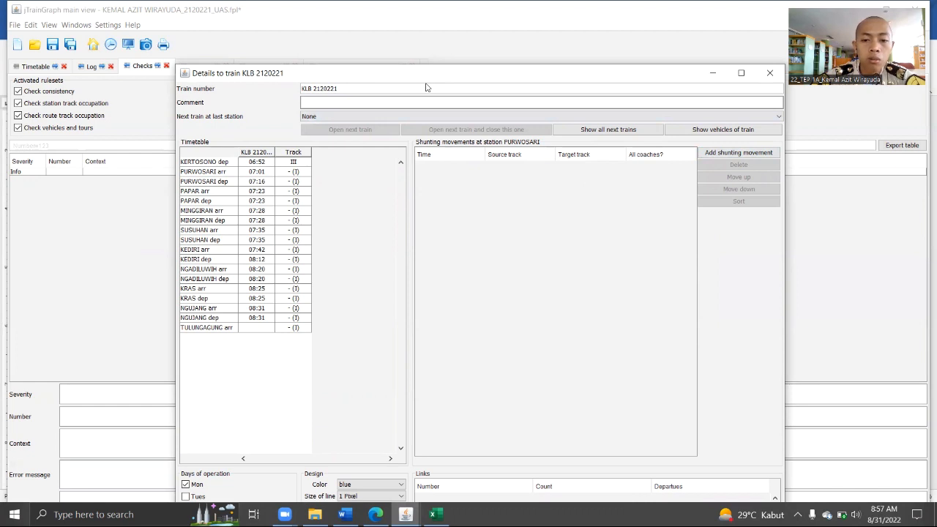
{"action": "left_click_drag", "start_coordinate": [424, 79], "coordinate": [435, 197]}
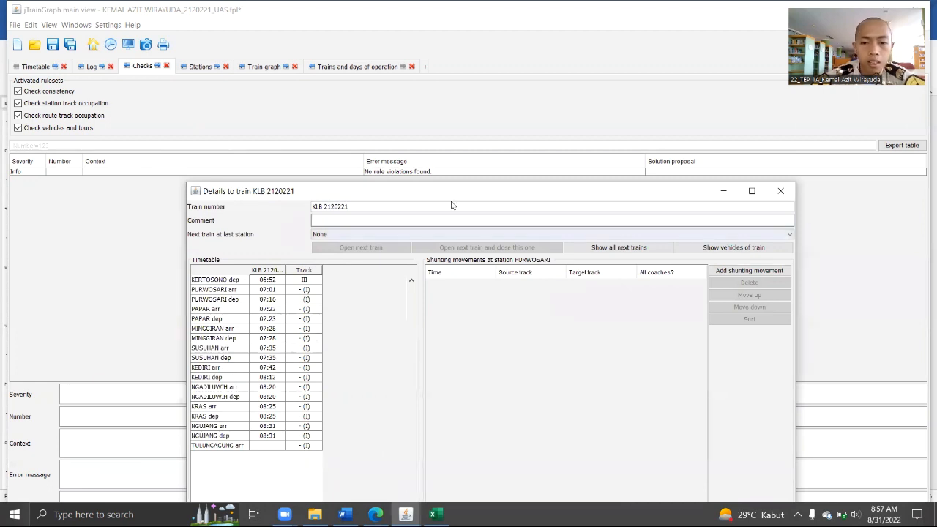
{"action": "left_click", "coordinate": [780, 190]}
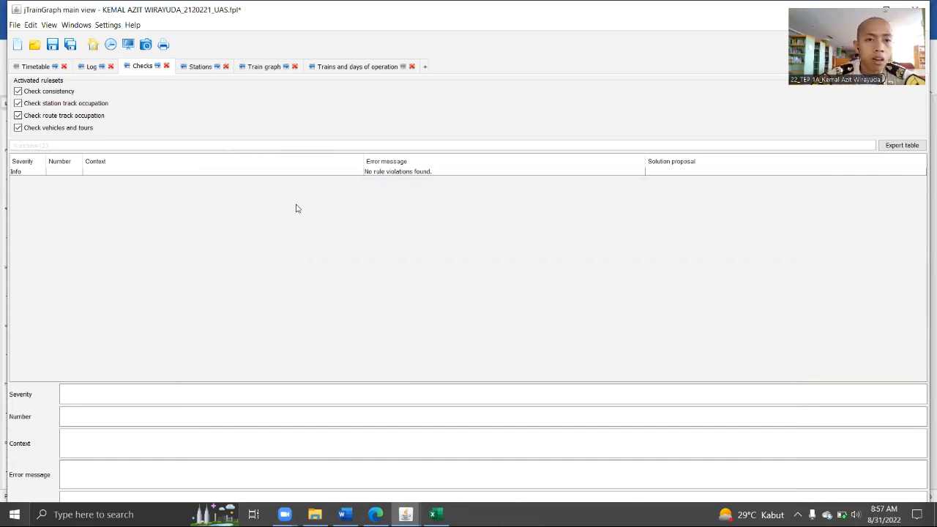
Step: Examine the KLB train's line in the train graph over the whole Tulungagung–Kertosono route
{"action": "left_click", "coordinate": [346, 67]}
{"action": "left_click", "coordinate": [264, 66]}
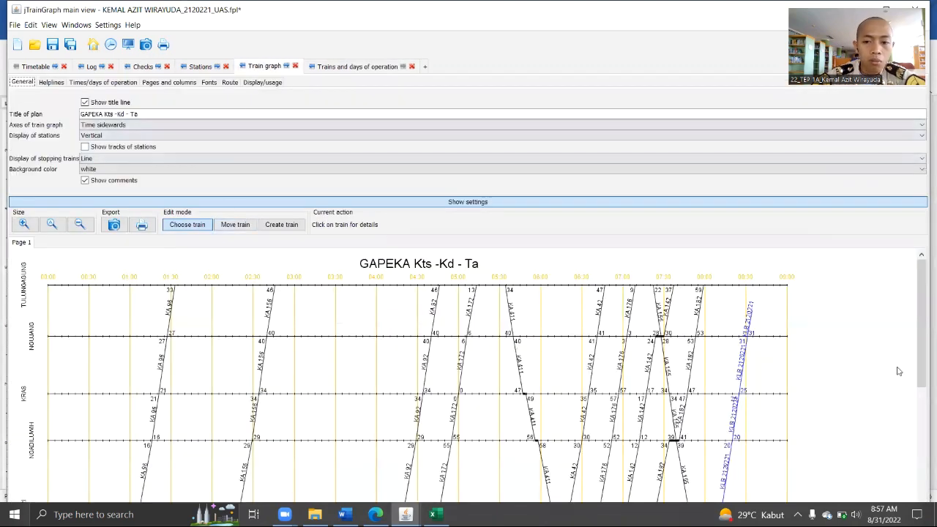
{"action": "scroll", "coordinate": [923, 314], "scroll_direction": "down", "scroll_amount": 5}
{"action": "scroll", "coordinate": [923, 299], "scroll_direction": "up", "scroll_amount": 5}
{"action": "scroll", "coordinate": [923, 299], "scroll_direction": "down", "scroll_amount": 5}
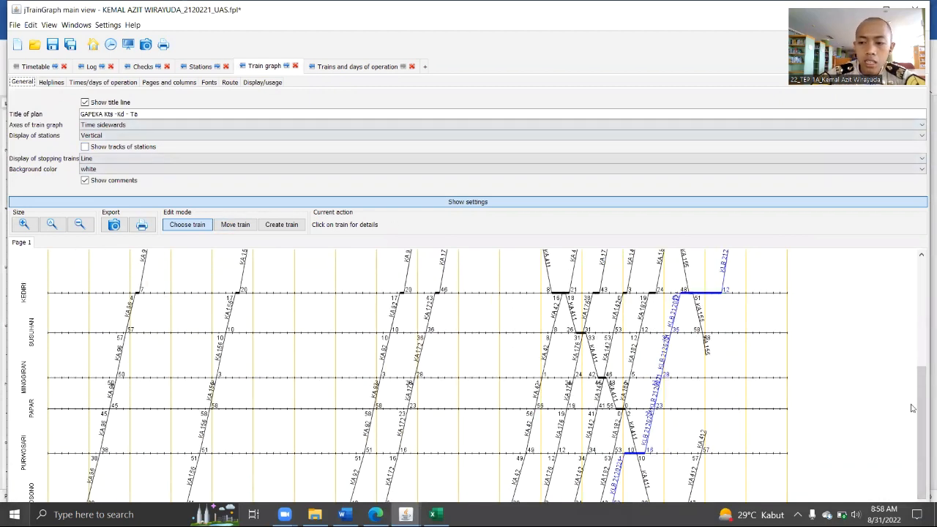
{"action": "scroll", "coordinate": [915, 406], "scroll_direction": "up", "scroll_amount": 5}
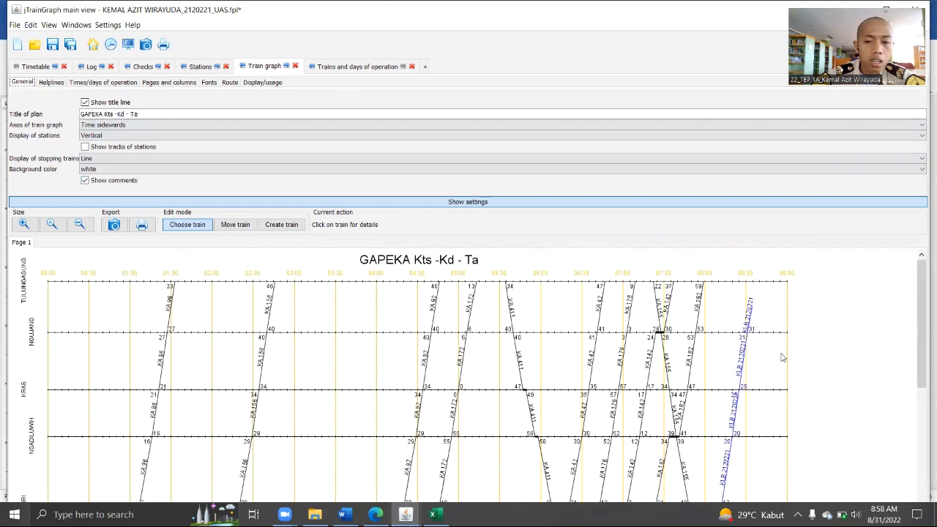
{"action": "scroll", "coordinate": [785, 387], "scroll_direction": "down", "scroll_amount": 5}
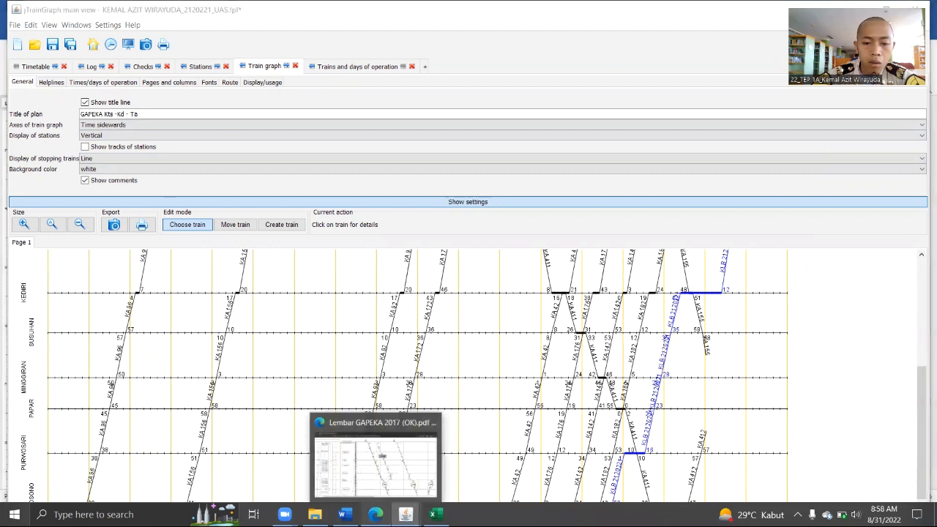
Step: Switch to Lembar GAPEKA 2017 (OK).pdf in Edge and compare the original Kertosono train diagram with the built graph
{"action": "left_click", "coordinate": [375, 514]}
{"action": "scroll", "coordinate": [460, 289], "scroll_direction": "down", "scroll_amount": 5}
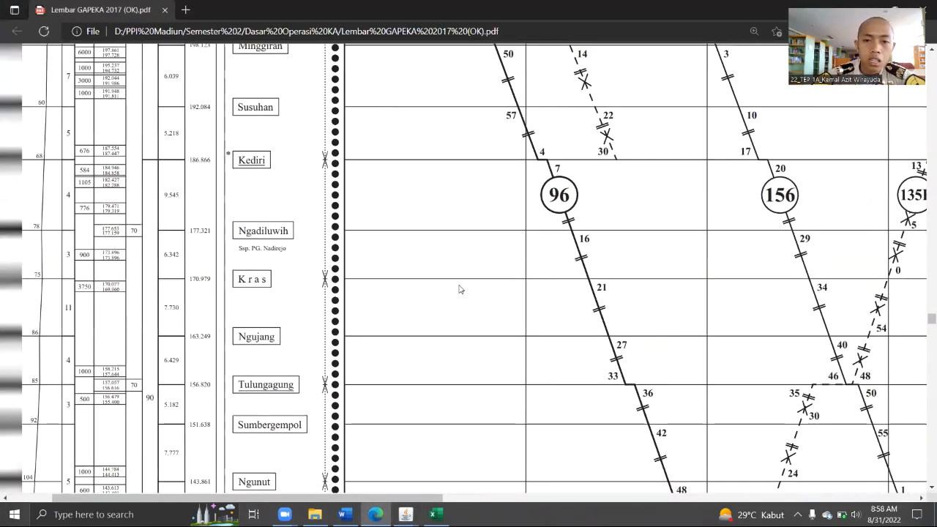
{"action": "scroll", "coordinate": [460, 289], "scroll_direction": "down", "scroll_amount": 3}
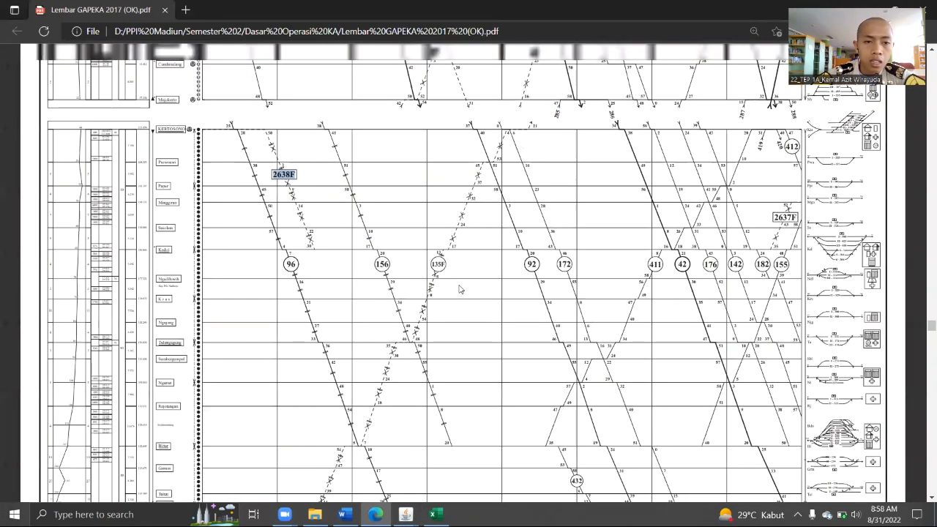
{"action": "scroll", "coordinate": [460, 289], "scroll_direction": "up", "scroll_amount": 5}
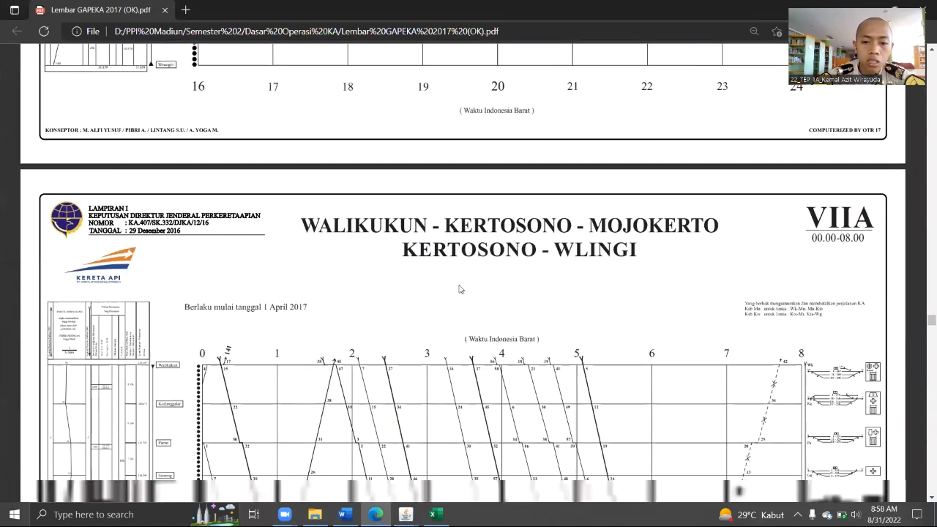
{"action": "scroll", "coordinate": [459, 289], "scroll_direction": "down", "scroll_amount": 5}
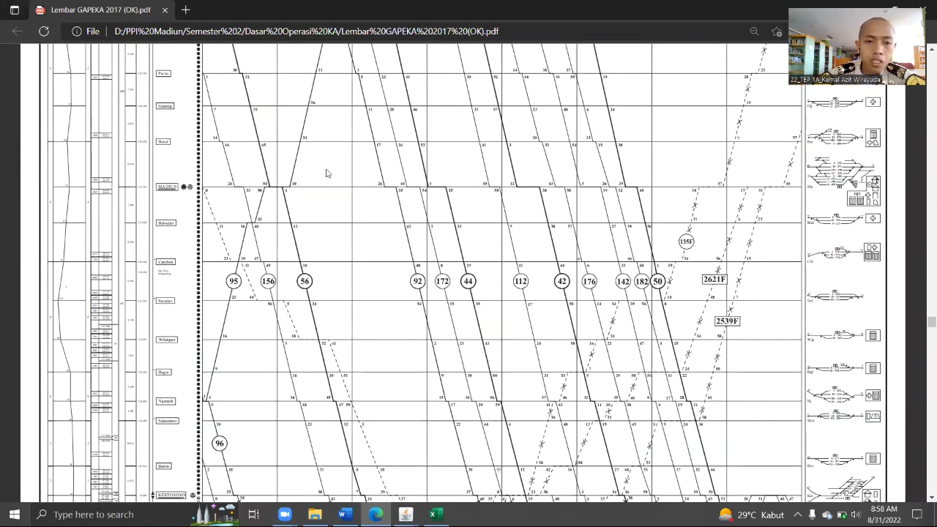
{"action": "scroll", "coordinate": [308, 153], "scroll_direction": "up", "scroll_amount": 1}
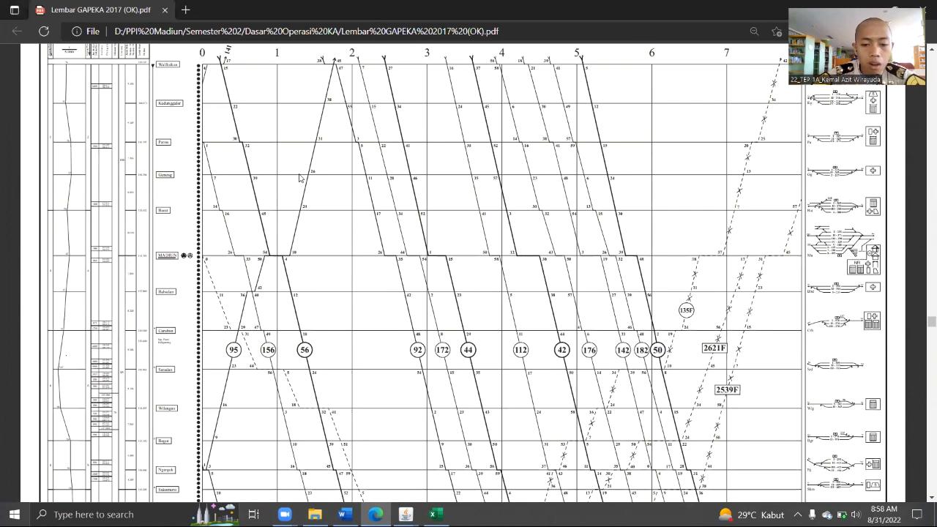
Step: Review the BERANGKAT and PULANG time calculations in the Excel workbook and return to the train graph in jTrainGraph
{"action": "mouse_move", "coordinate": [436, 515]}
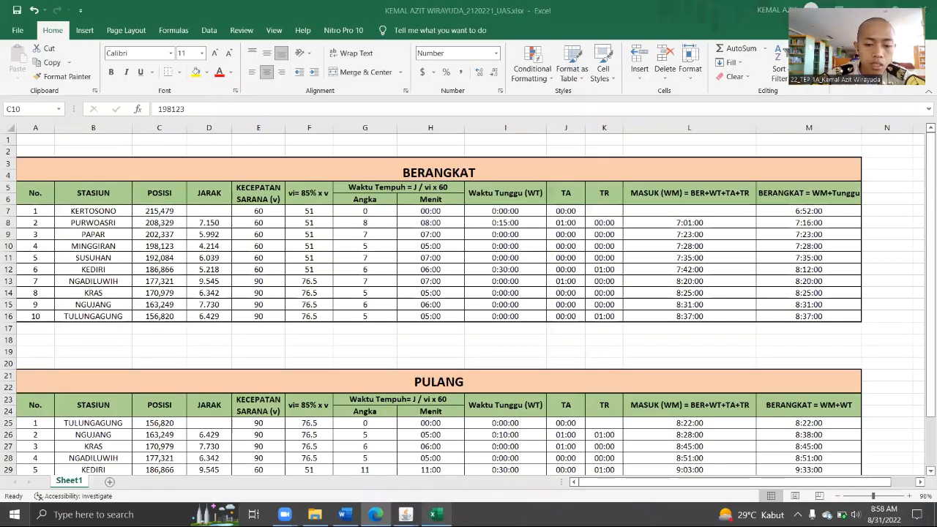
{"action": "left_click", "coordinate": [436, 514]}
{"action": "mouse_move", "coordinate": [405, 515]}
{"action": "left_click", "coordinate": [409, 482]}
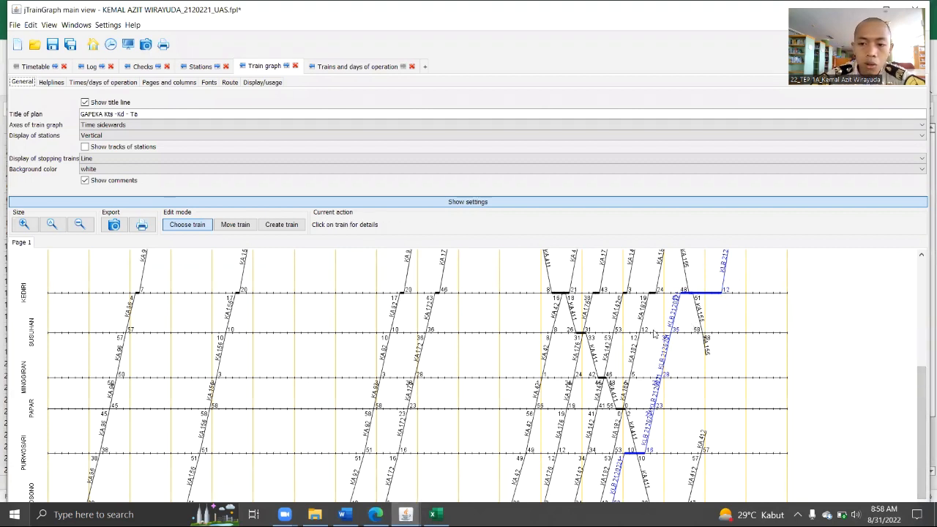
{"action": "left_click_drag", "start_coordinate": [919, 428], "coordinate": [906, 300]}
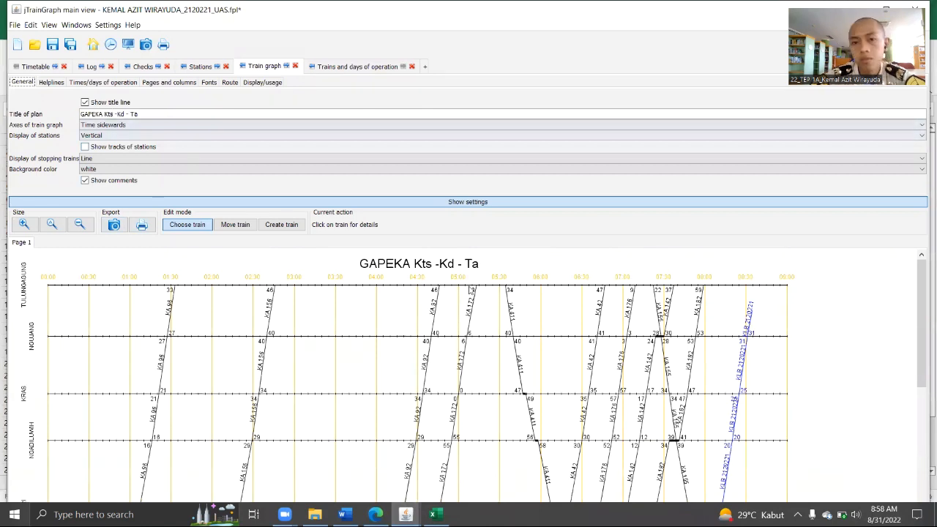
Step: Check the KLB train's day of operation in the trains list against 22 August 2022 in the system calendar
{"action": "left_click", "coordinate": [345, 71]}
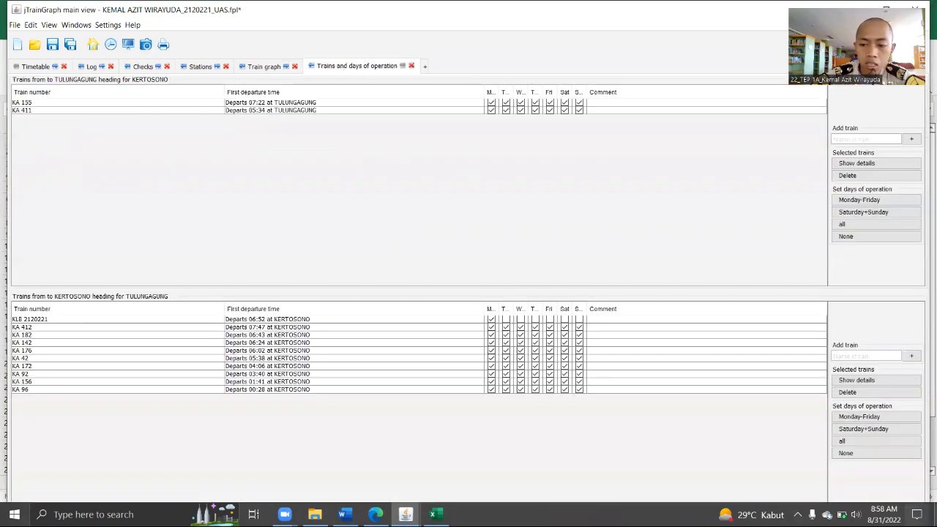
{"action": "left_click", "coordinate": [884, 514]}
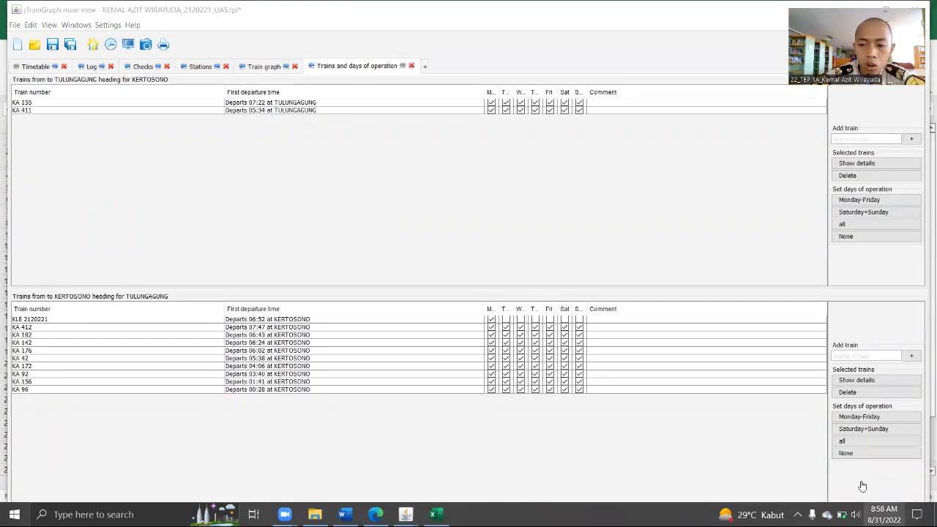
{"action": "left_click", "coordinate": [774, 413]}
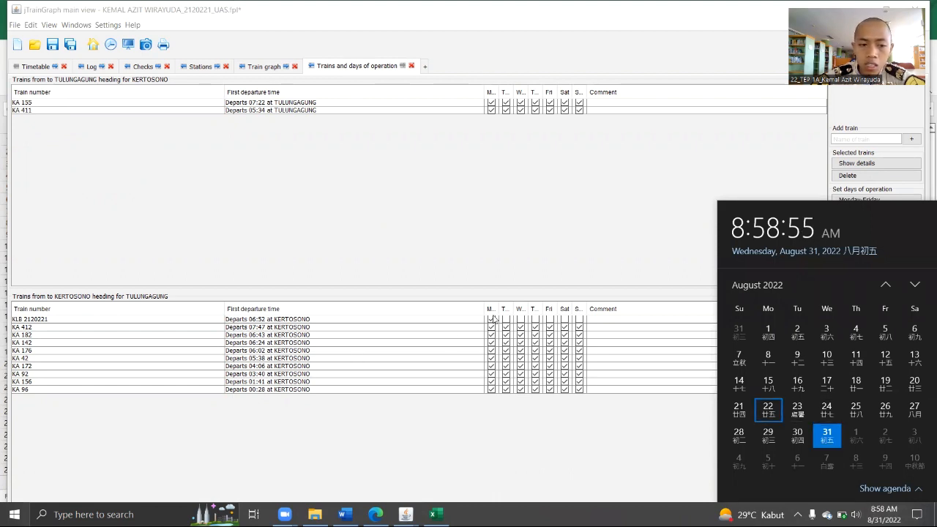
{"action": "left_click", "coordinate": [598, 460]}
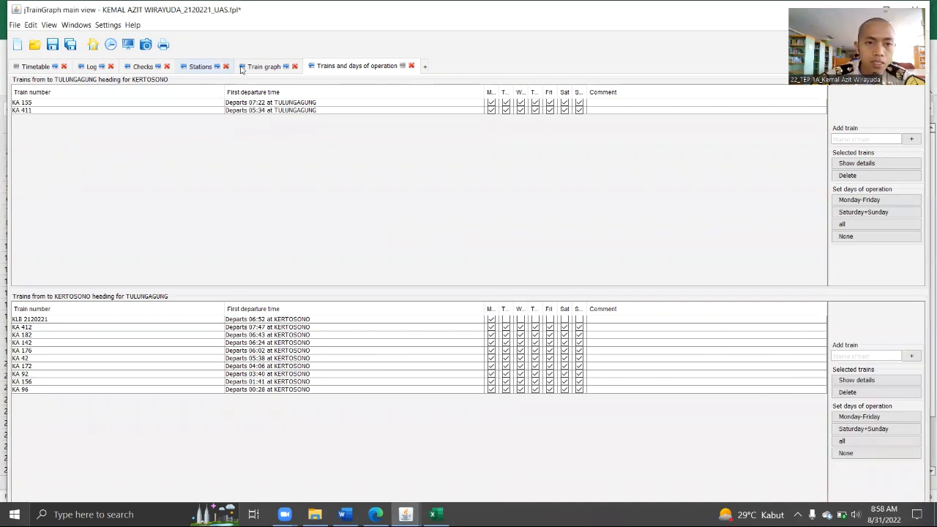
Step: Reorder the open views so that Stations follows Train graph, and show the station list
{"action": "left_click", "coordinate": [243, 67]}
{"action": "left_click", "coordinate": [278, 66]}
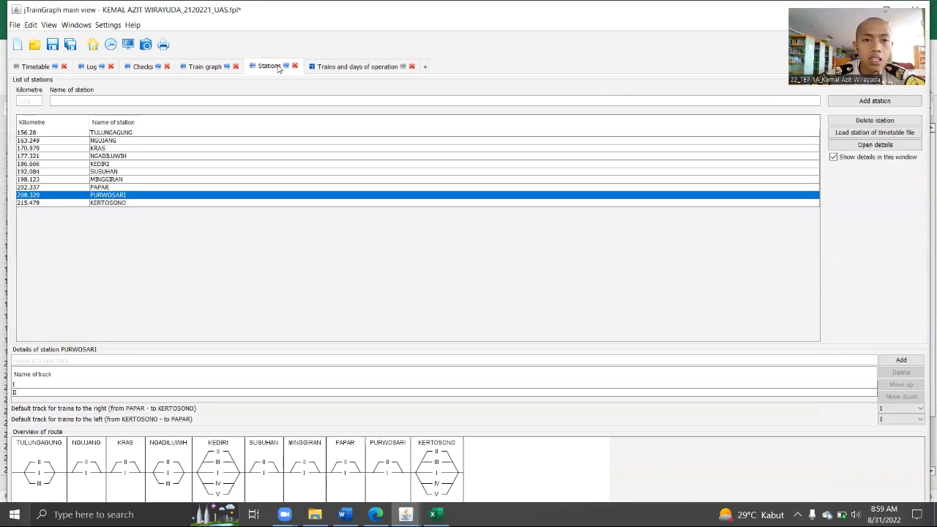
{"action": "left_click", "coordinate": [338, 67]}
{"action": "left_click", "coordinate": [268, 67]}
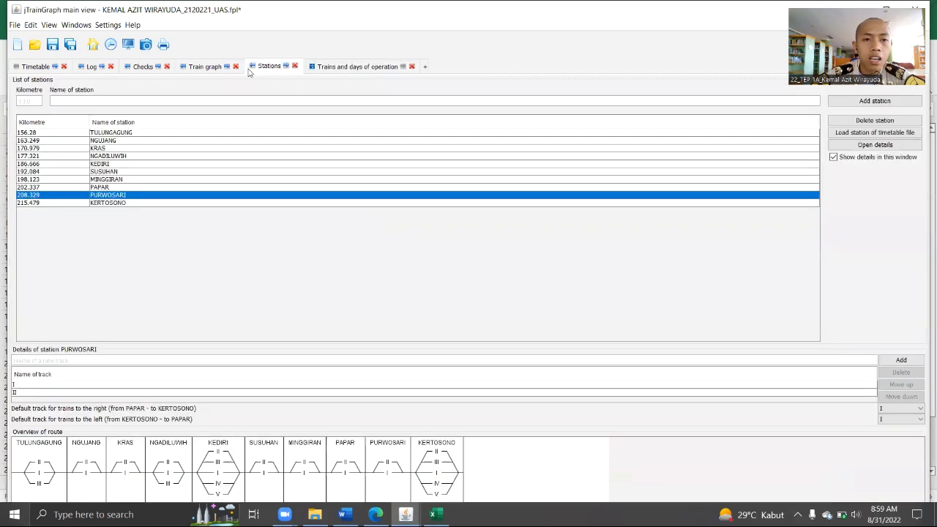
Step: Review the Train graph, Checks, Timetable, Log, Stations and Trains and days of operation views, finishing on the train graph
{"action": "left_click", "coordinate": [207, 66]}
{"action": "left_click", "coordinate": [143, 67]}
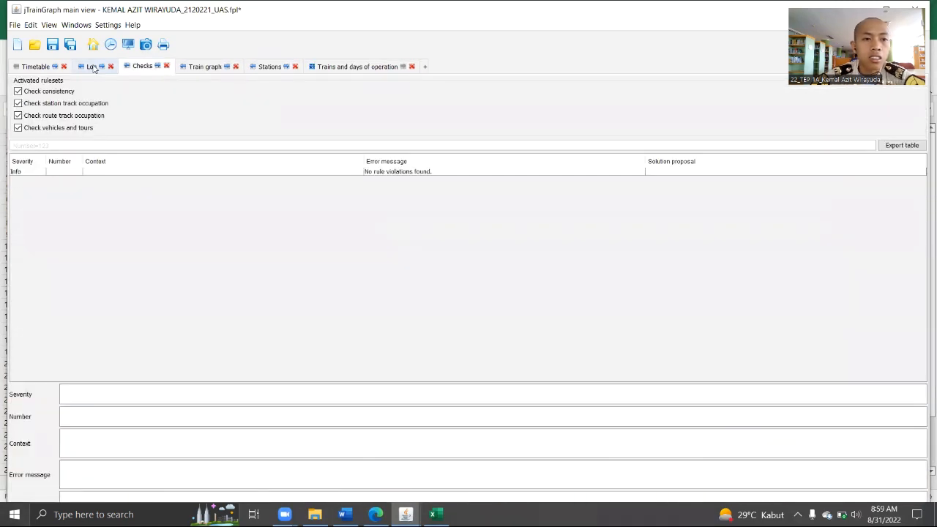
{"action": "left_click", "coordinate": [41, 67]}
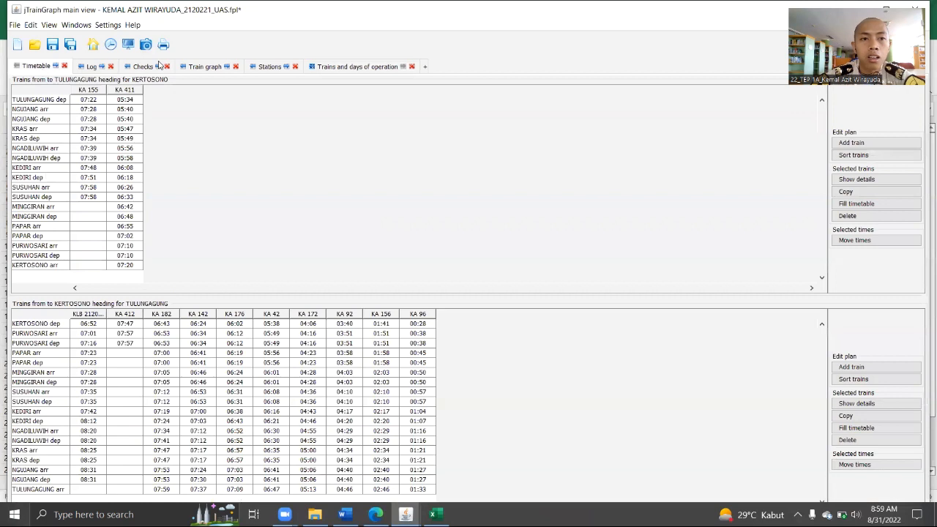
{"action": "left_click", "coordinate": [93, 68]}
{"action": "left_click", "coordinate": [139, 67]}
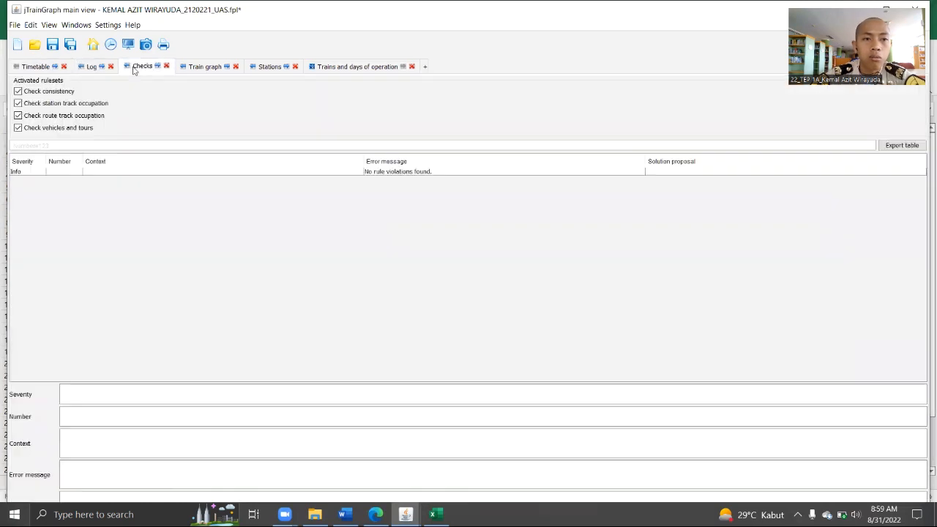
{"action": "left_click", "coordinate": [203, 67]}
{"action": "left_click", "coordinate": [271, 67]}
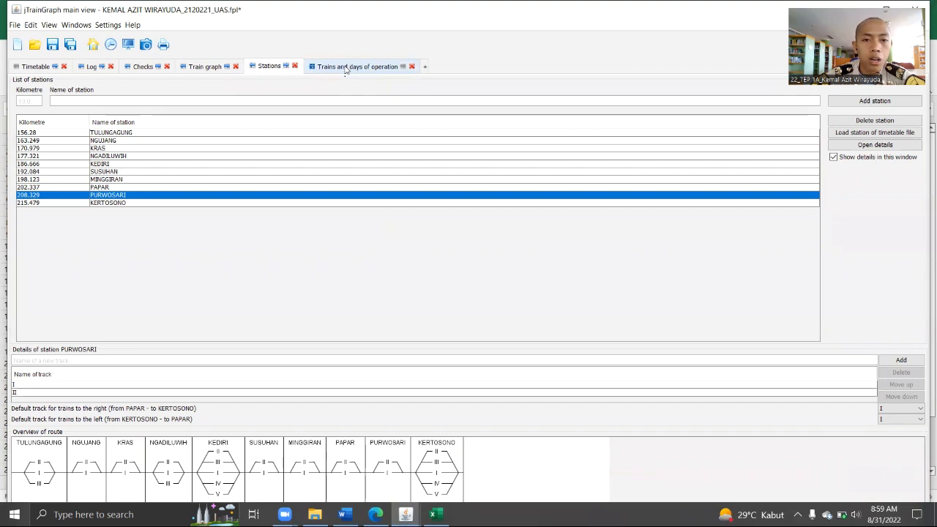
{"action": "left_click", "coordinate": [345, 68]}
{"action": "left_click", "coordinate": [272, 69]}
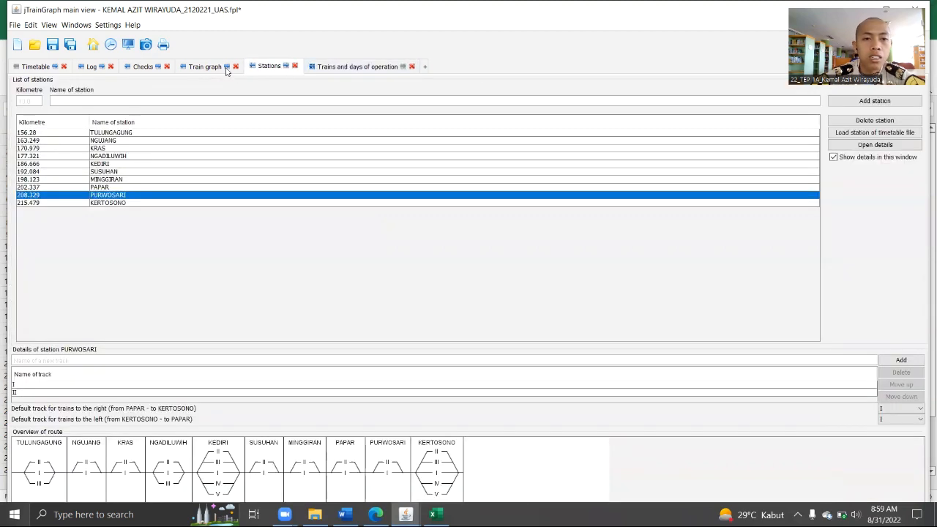
{"action": "left_click", "coordinate": [221, 67]}
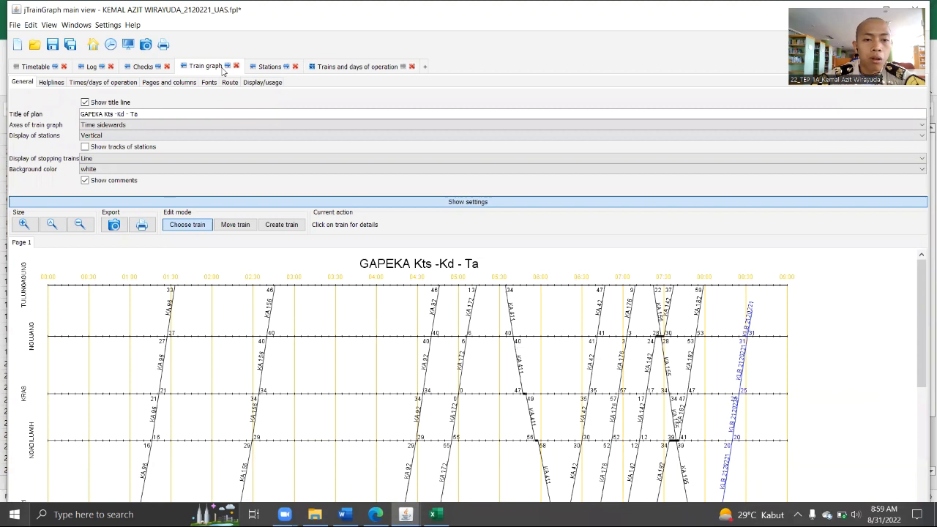